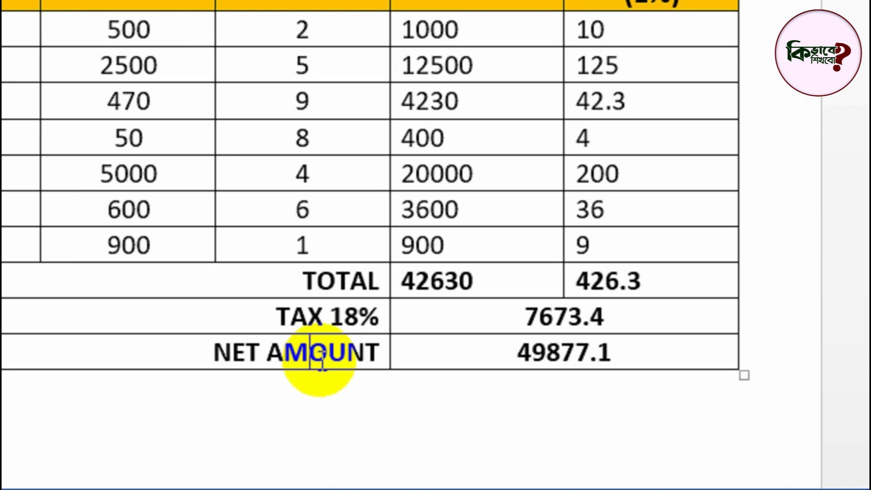
Step: Clear the calculated values in the Amount and Discount columns and in the TOTAL, TAX 18% and NET AMOUNT rows
{"action": "left_click", "coordinate": [606, 350]}
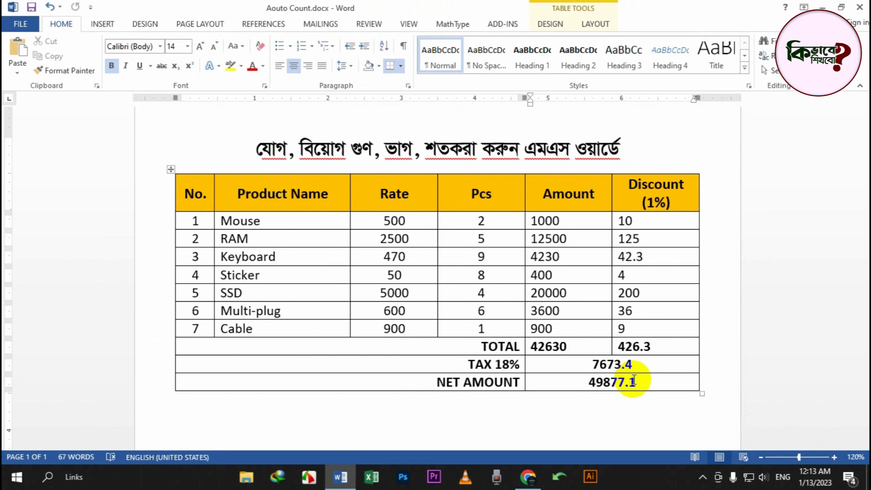
{"action": "left_click", "coordinate": [574, 261]}
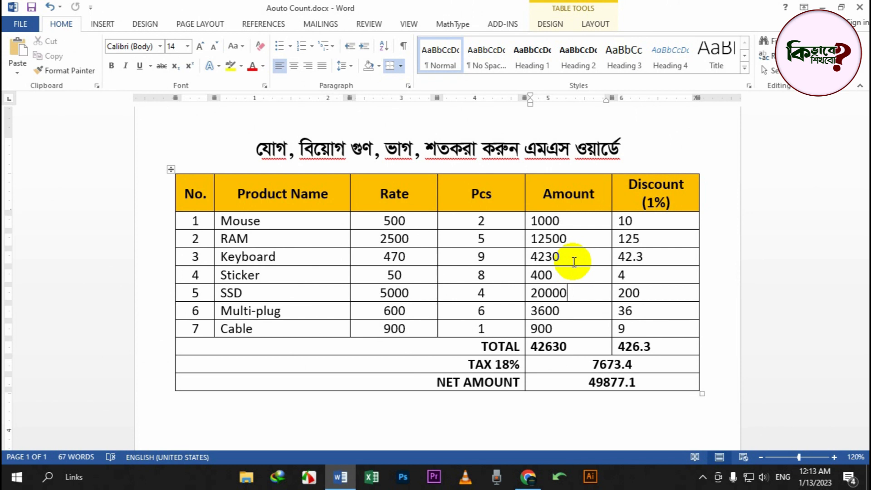
{"action": "left_click_drag", "start_coordinate": [578, 219], "coordinate": [635, 371]}
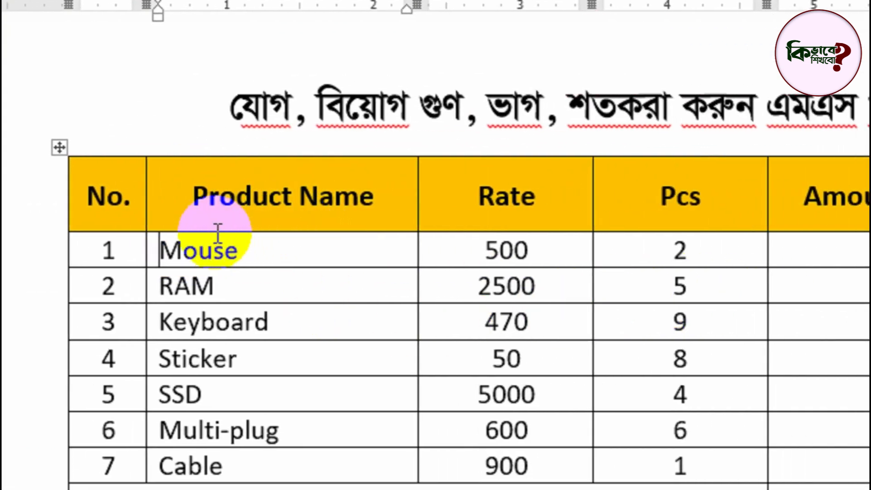
Step: Change the second column's header to Products Name
{"action": "left_click", "coordinate": [380, 201]}
{"action": "type", "text": "s"}
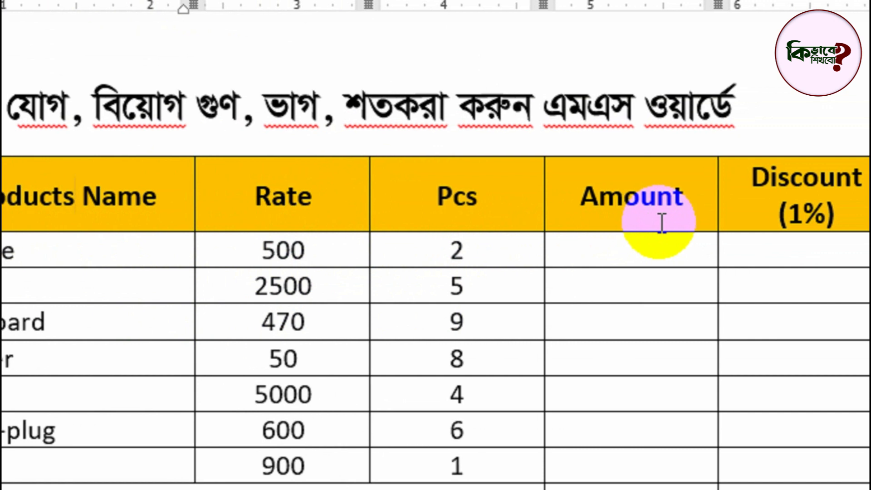
Step: Open the Formula dialog for the Amount cell of the Mouse row and move it away from the table's middle columns
{"action": "left_click", "coordinate": [649, 243]}
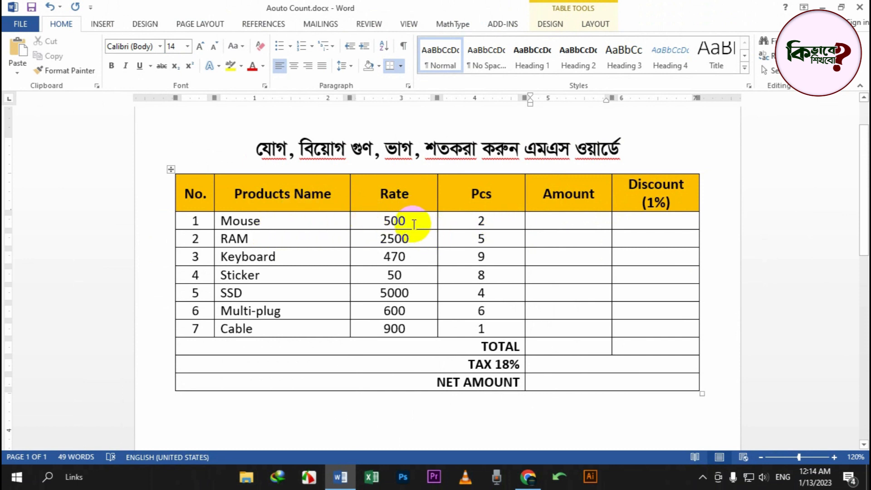
{"action": "double_click", "coordinate": [481, 221]}
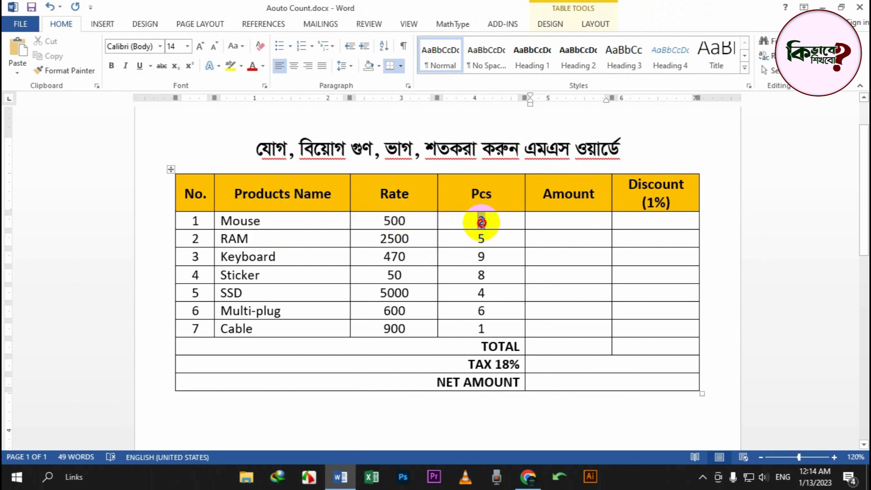
{"action": "left_click", "coordinate": [538, 222]}
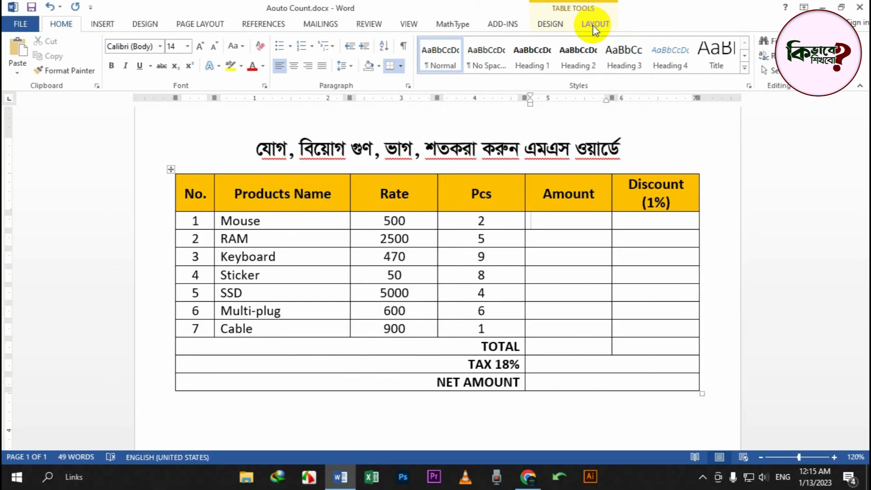
{"action": "left_click", "coordinate": [624, 50]}
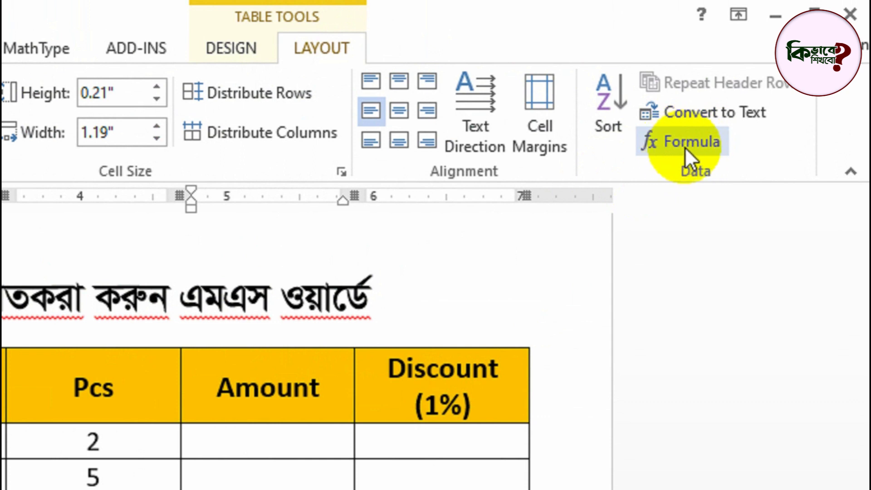
{"action": "left_click", "coordinate": [685, 146]}
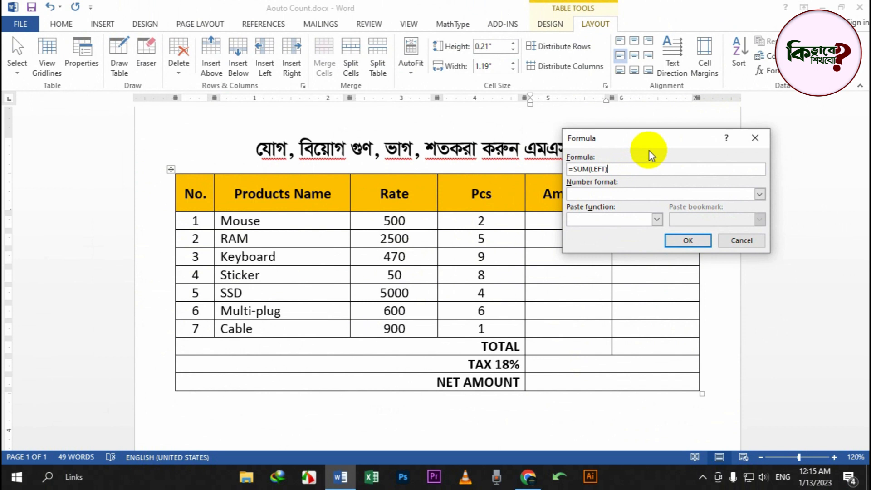
{"action": "left_click_drag", "start_coordinate": [650, 140], "coordinate": [614, 150]}
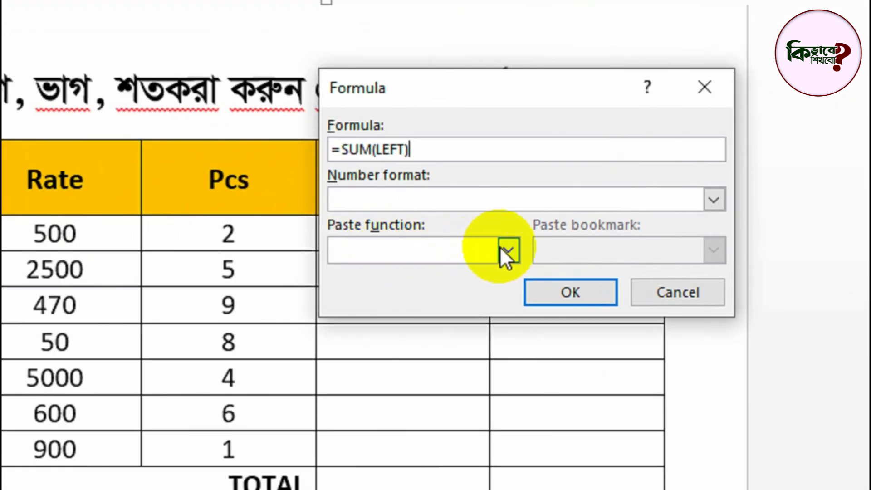
Step: Look through the functions offered for table formulas, keeping the dialog clear of the Mouse row
{"action": "left_click", "coordinate": [500, 248]}
{"action": "scroll", "coordinate": [400, 305], "scroll_direction": "down", "scroll_amount": 1}
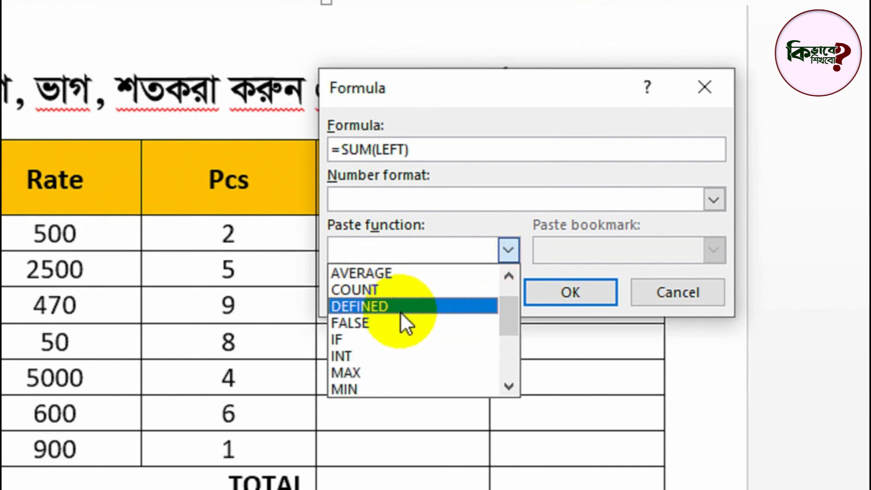
{"action": "scroll", "coordinate": [400, 317], "scroll_direction": "down", "scroll_amount": 3}
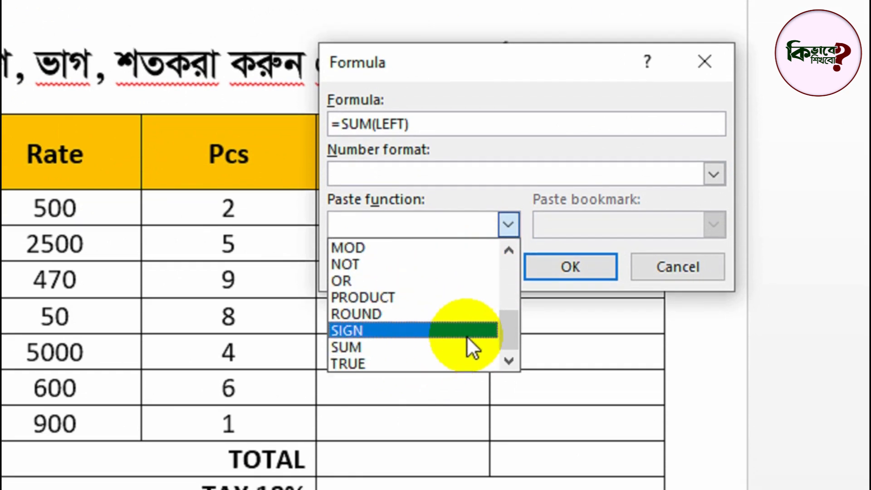
{"action": "left_click_drag", "start_coordinate": [505, 331], "coordinate": [505, 328]}
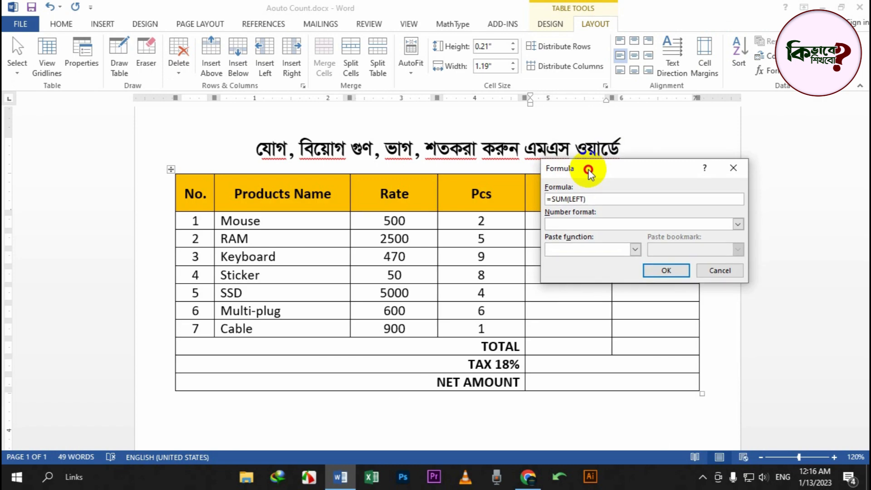
{"action": "left_click_drag", "start_coordinate": [588, 170], "coordinate": [586, 172]}
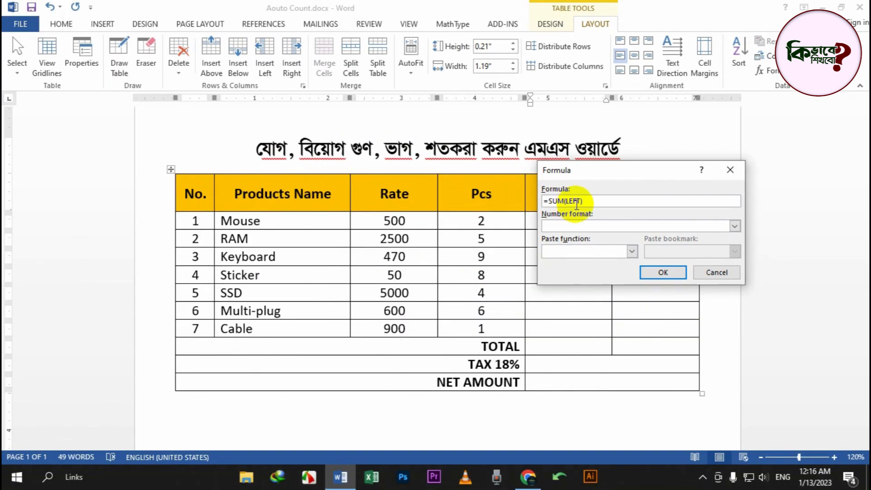
{"action": "left_click_drag", "start_coordinate": [590, 170], "coordinate": [630, 174]}
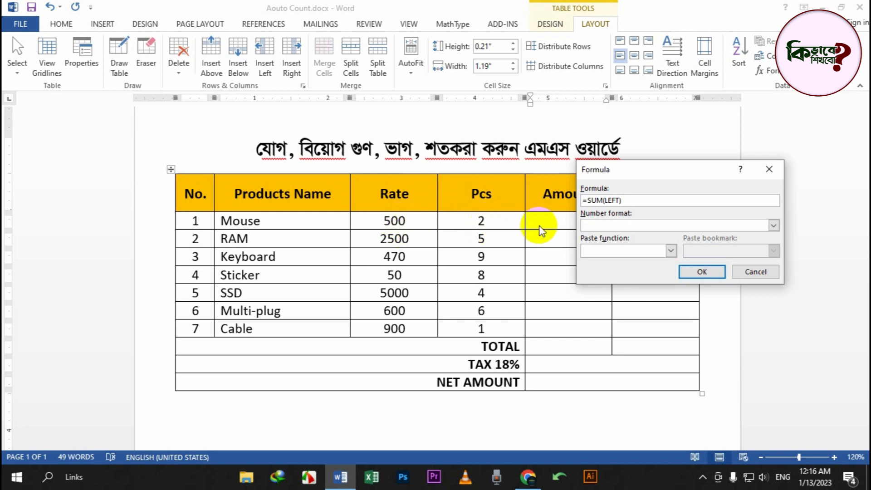
Step: Replace the default =SUM(LEFT) formula with the PRODUCT function
{"action": "left_click_drag", "start_coordinate": [626, 200], "coordinate": [583, 200]}
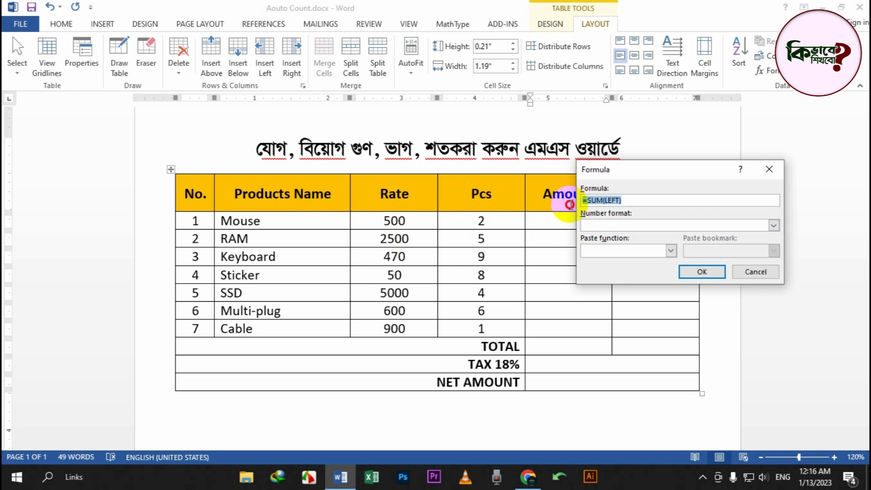
{"action": "key", "text": "BackSpace"}
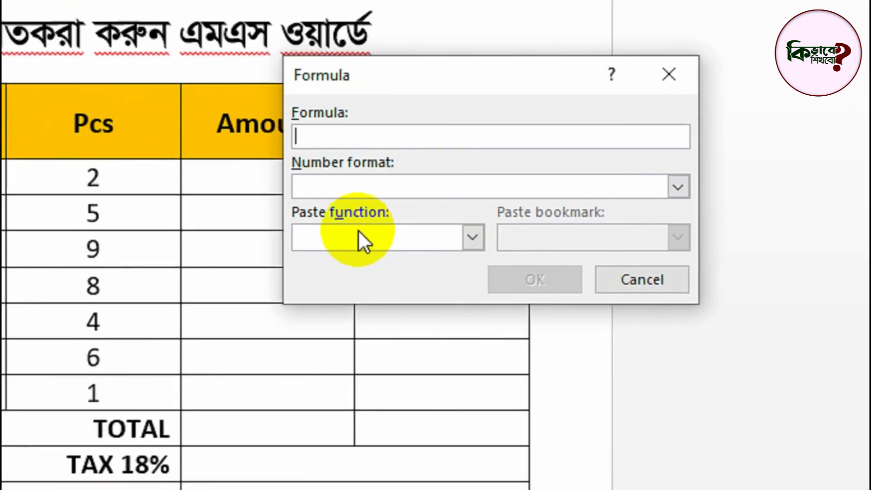
{"action": "left_click", "coordinate": [472, 237]}
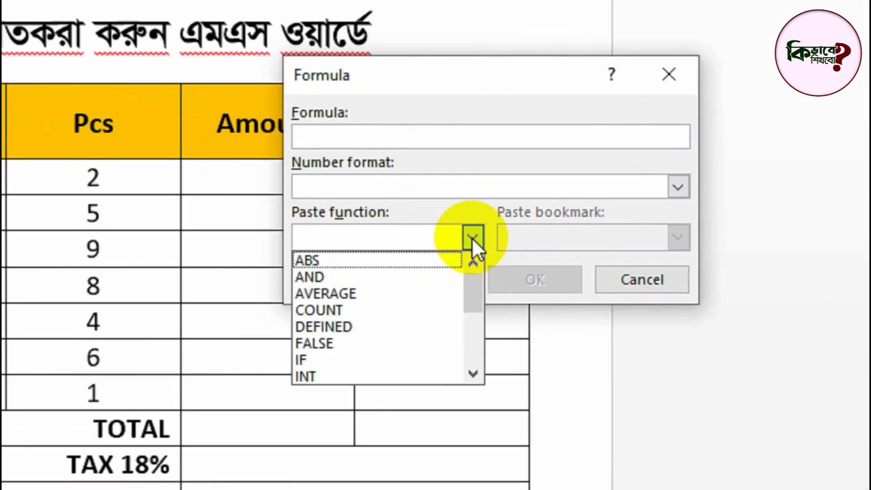
{"action": "scroll", "coordinate": [388, 309], "scroll_direction": "down", "scroll_amount": 3}
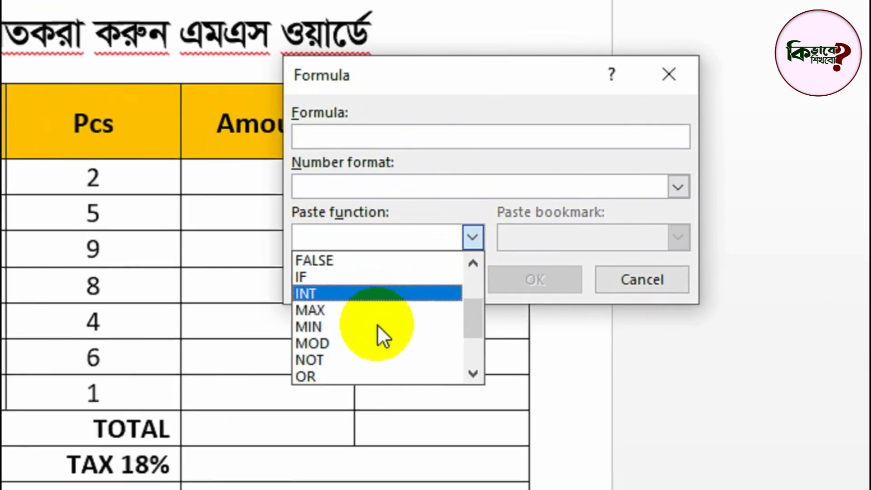
{"action": "left_click", "coordinate": [380, 361]}
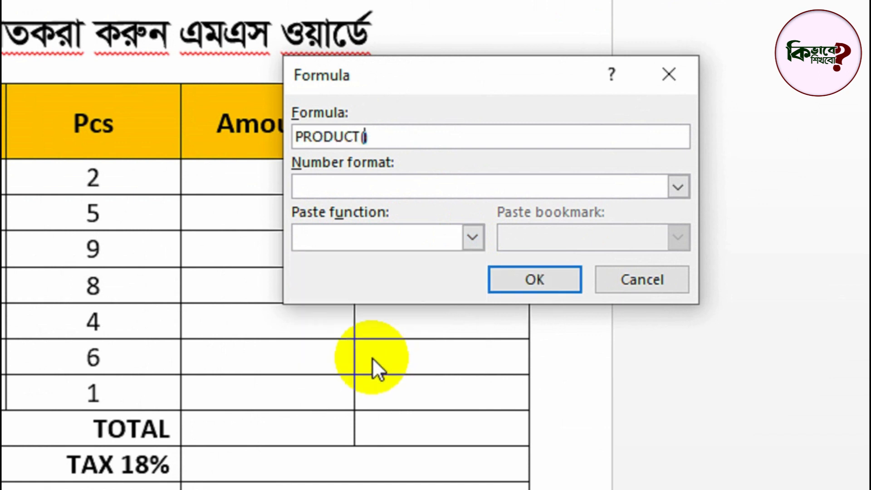
Step: Complete the formula as =PRODUCT(LEFT) and insert it in the Amount cell of the Mouse row
{"action": "left_click", "coordinate": [299, 137]}
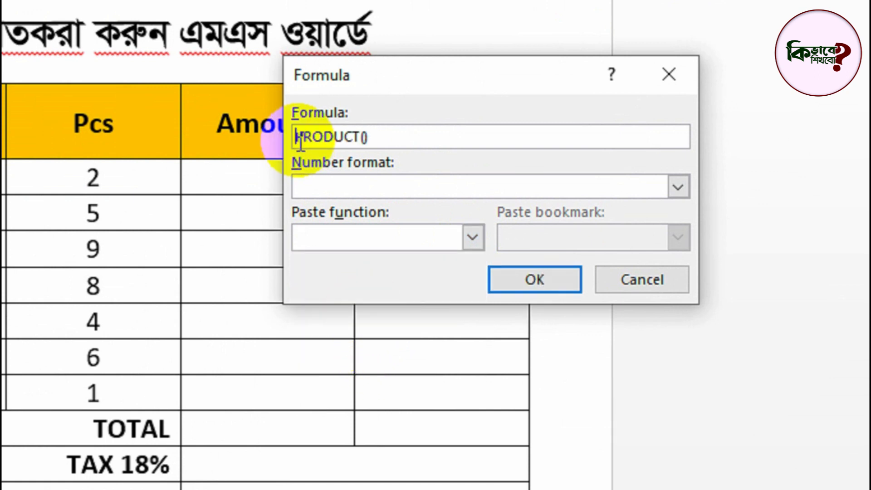
{"action": "type", "text": "="}
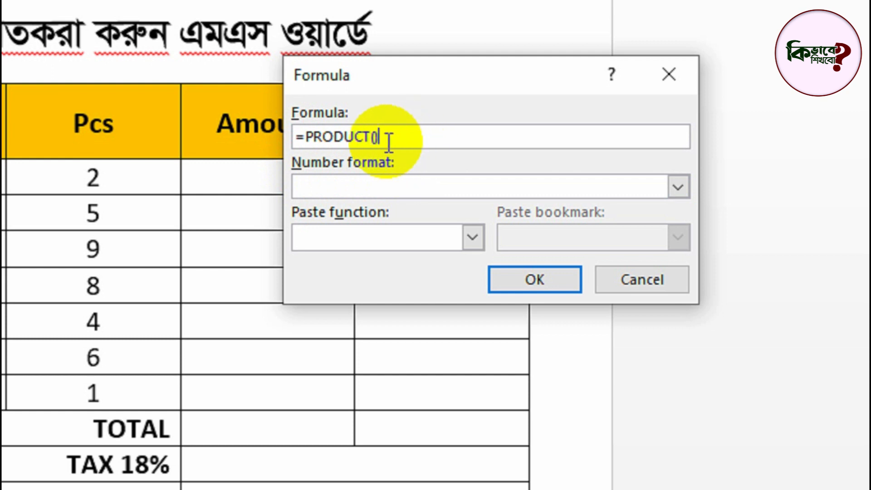
{"action": "left_click", "coordinate": [375, 137]}
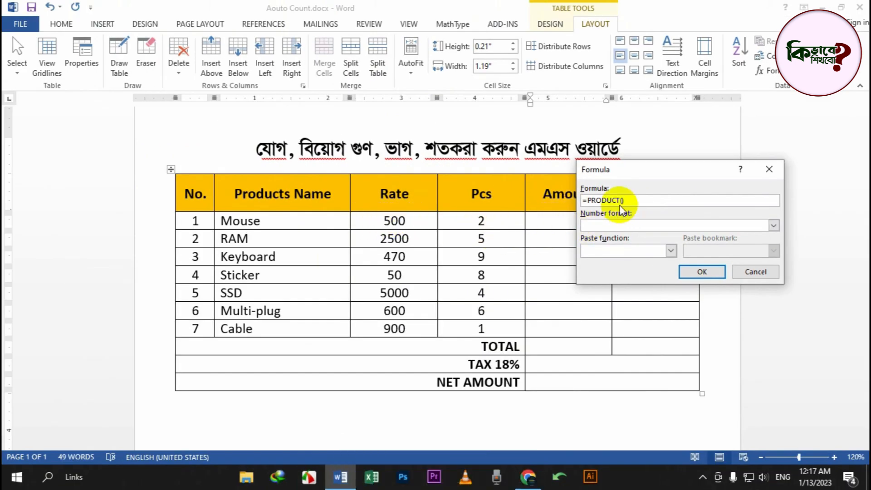
{"action": "type", "text": "LEFT"}
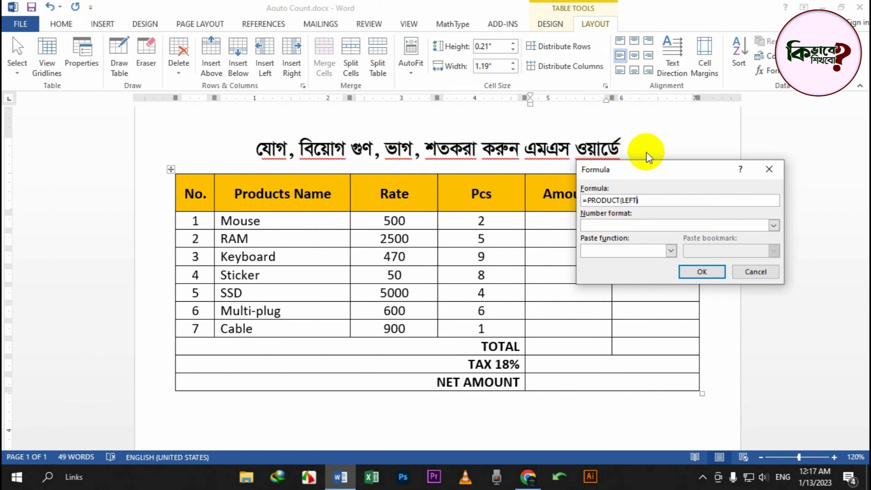
{"action": "left_click_drag", "start_coordinate": [652, 174], "coordinate": [642, 191]}
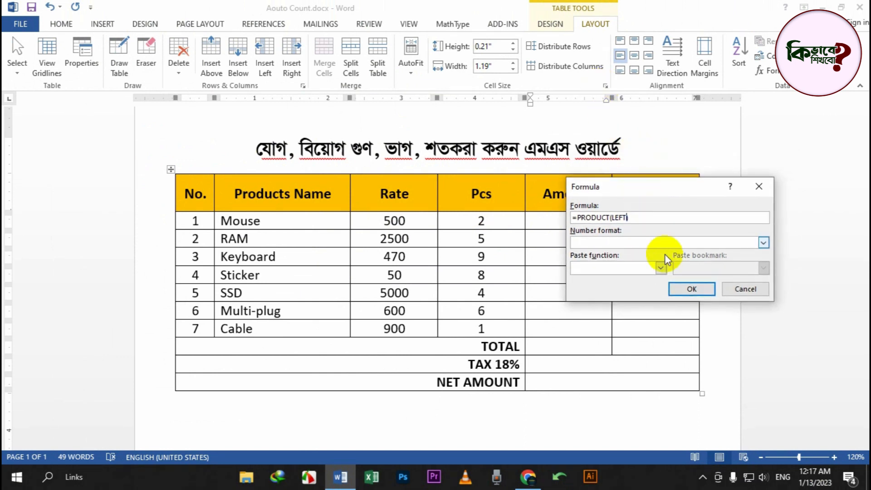
{"action": "left_click", "coordinate": [691, 290]}
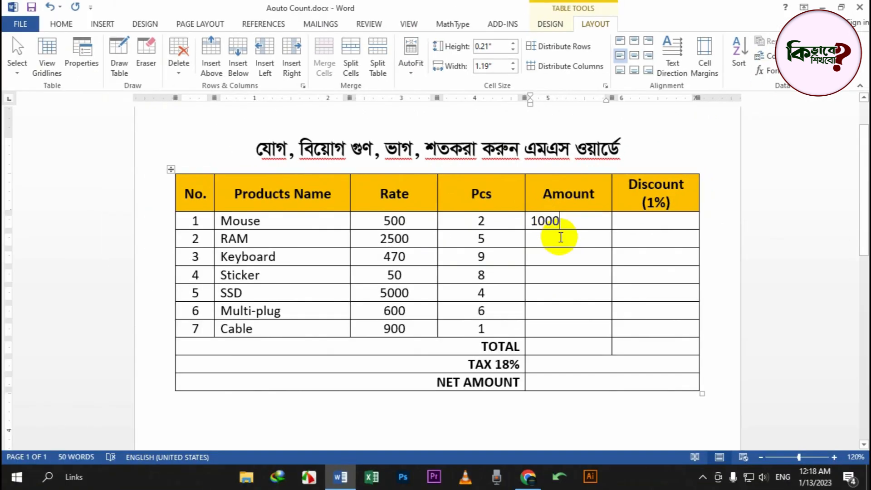
Step: Repeat the product formula in the Amount cells of the RAM, Keyboard, Sticker, SSD, Multi-plug and Cable rows
{"action": "left_click", "coordinate": [534, 243]}
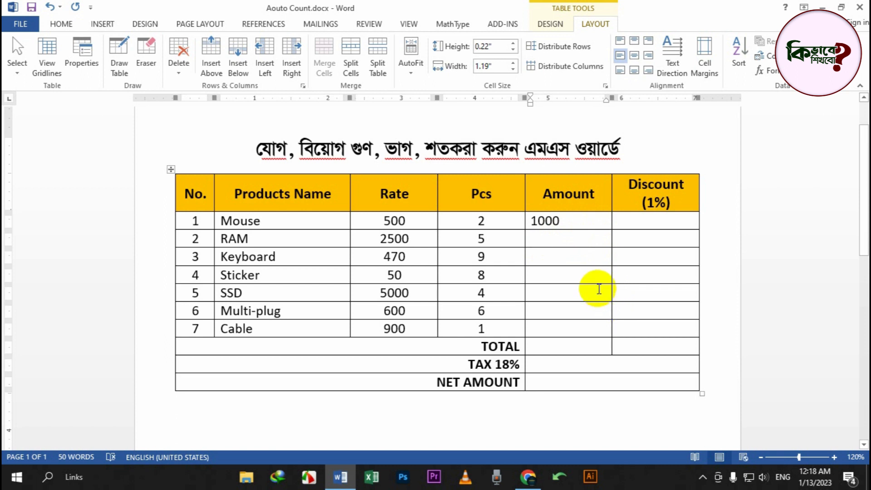
{"action": "key", "text": "F4"}
{"action": "key", "text": "Down"}
{"action": "key", "text": "F4"}
{"action": "key", "text": "Down"}
{"action": "key", "text": "F4"}
{"action": "key", "text": "Down"}
{"action": "key", "text": "F4"}
{"action": "key", "text": "Down"}
{"action": "key", "text": "F4"}
{"action": "key", "text": "Down"}
{"action": "key", "text": "F4"}
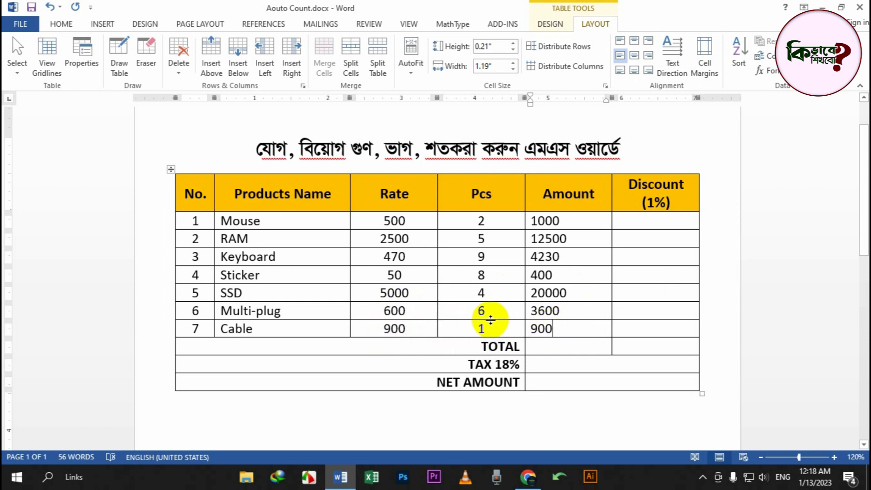
{"action": "left_click", "coordinate": [552, 322]}
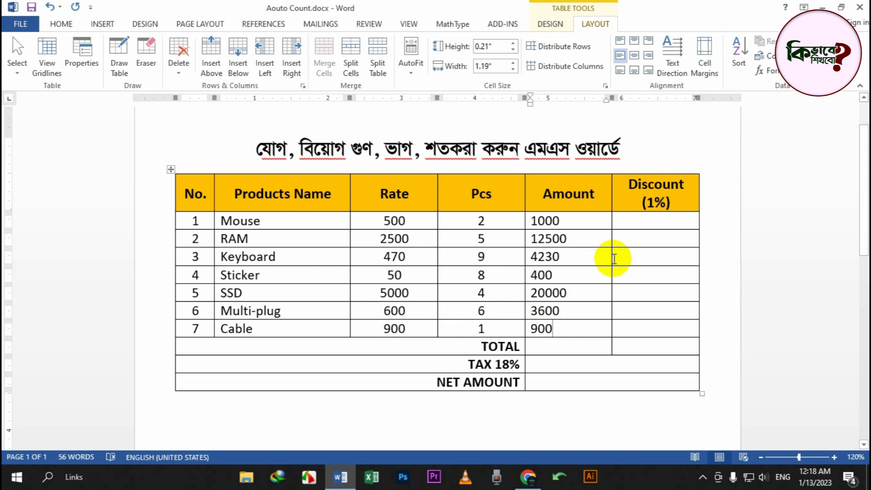
Step: Open the Formula dialog for the Discount (1%) cell of the Mouse row and reduce the default formula to =
{"action": "left_click", "coordinate": [639, 221]}
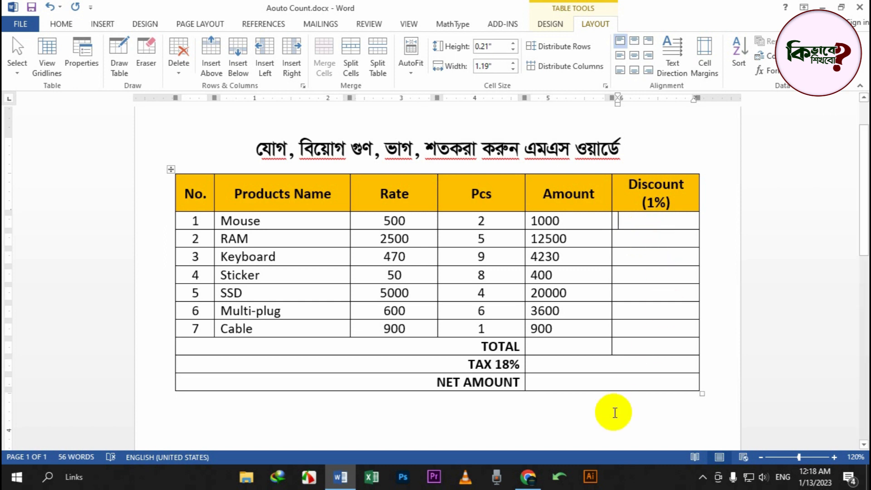
{"action": "scroll", "coordinate": [622, 320], "scroll_direction": "up", "scroll_amount": 3}
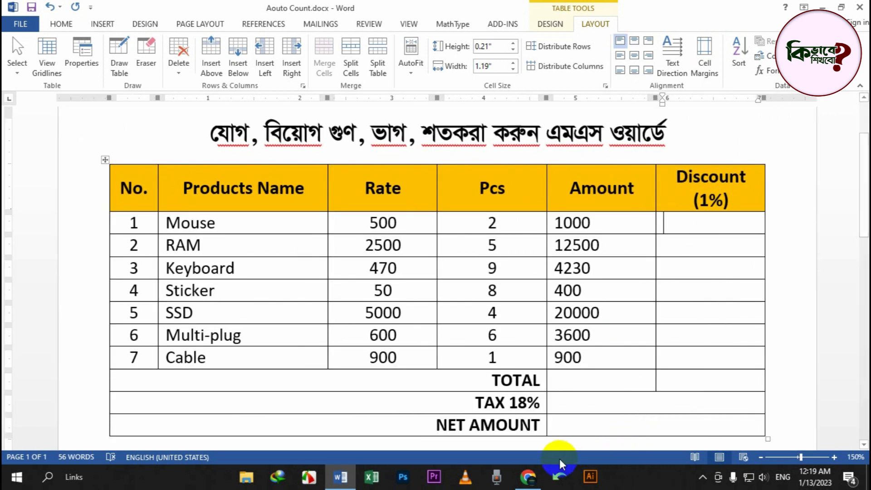
{"action": "left_click", "coordinate": [782, 75]}
{"action": "left_click_drag", "start_coordinate": [671, 177], "coordinate": [772, 238]}
{"action": "left_click_drag", "start_coordinate": [734, 268], "coordinate": [677, 270]}
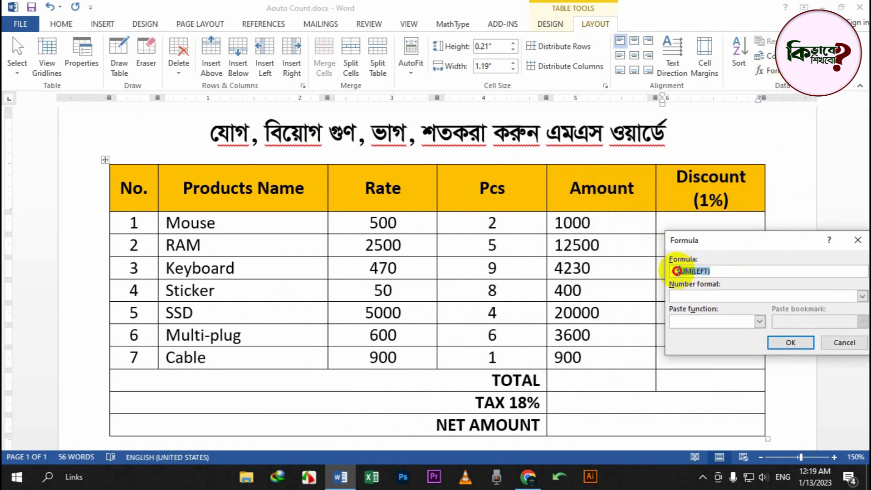
{"action": "key", "text": "BackSpace"}
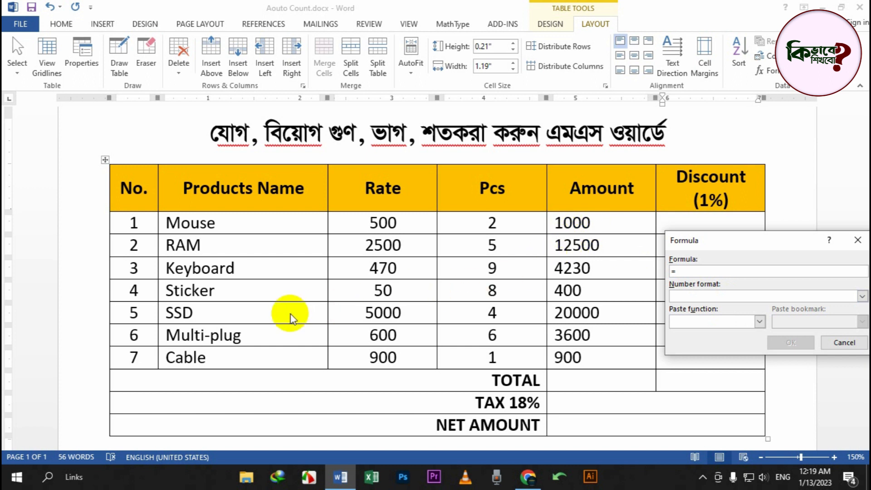
Step: Start a screen capture of the document and outline the No. and Products Name columns with red rectangles
{"action": "key", "text": "Print"}
{"action": "left_click_drag", "start_coordinate": [108, 163], "coordinate": [158, 364]}
{"action": "left_click_drag", "start_coordinate": [156, 164], "coordinate": [327, 370]}
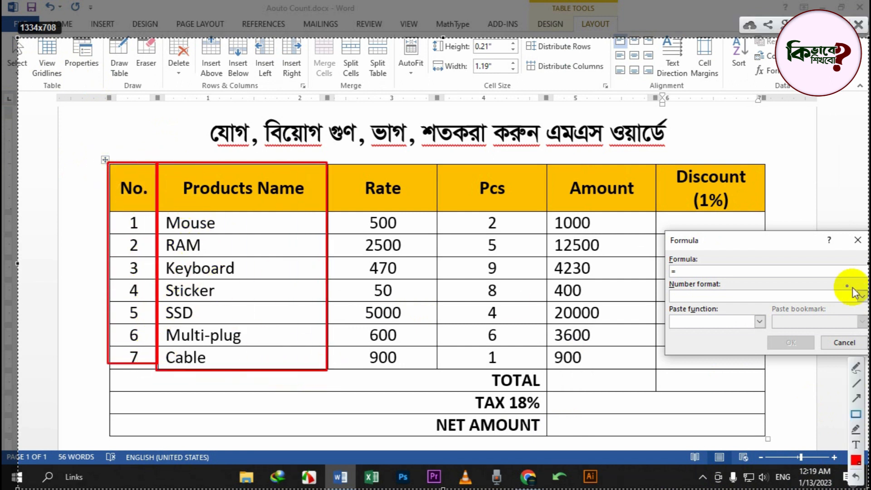
Step: Handwrite the column letters A to F over the table's header cells with the pen on the screen capture
{"action": "left_click", "coordinate": [856, 367]}
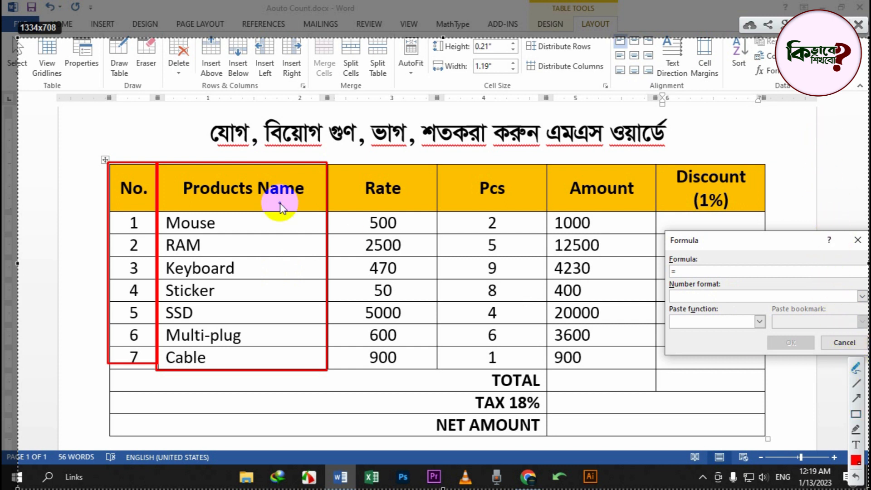
{"action": "left_click_drag", "start_coordinate": [131, 168], "coordinate": [155, 178]}
{"action": "mouse_move", "coordinate": [212, 167]}
{"action": "left_mouse_down"}
{"action": "mouse_move", "coordinate": [214, 182]}
{"action": "mouse_move", "coordinate": [238, 191]}
{"action": "left_mouse_up"}
{"action": "mouse_move", "coordinate": [358, 171]}
{"action": "left_mouse_down"}
{"action": "mouse_move", "coordinate": [343, 180]}
{"action": "mouse_move", "coordinate": [384, 195]}
{"action": "left_mouse_up"}
{"action": "mouse_move", "coordinate": [514, 171]}
{"action": "left_mouse_down"}
{"action": "mouse_move", "coordinate": [517, 199]}
{"action": "mouse_move", "coordinate": [530, 200]}
{"action": "left_mouse_up"}
{"action": "left_click_drag", "start_coordinate": [613, 178], "coordinate": [628, 204]}
{"action": "left_click_drag", "start_coordinate": [679, 184], "coordinate": [684, 194]}
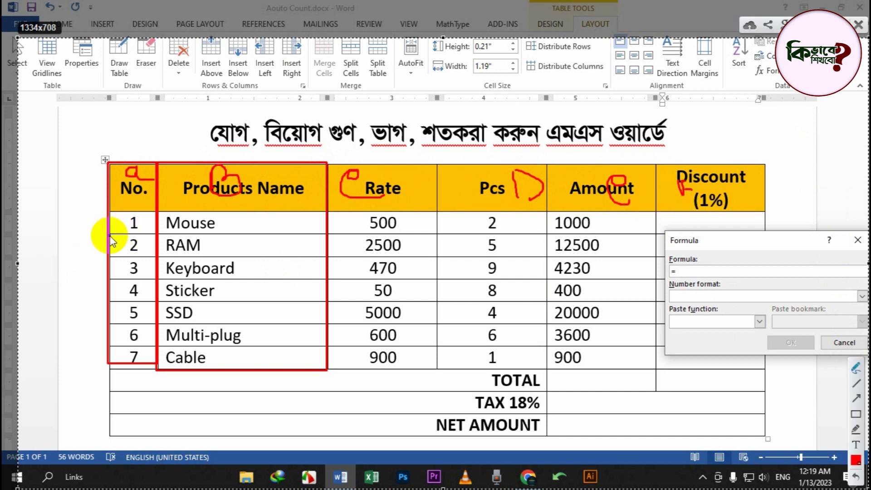
{"action": "left_click_drag", "start_coordinate": [133, 181], "coordinate": [133, 286]}
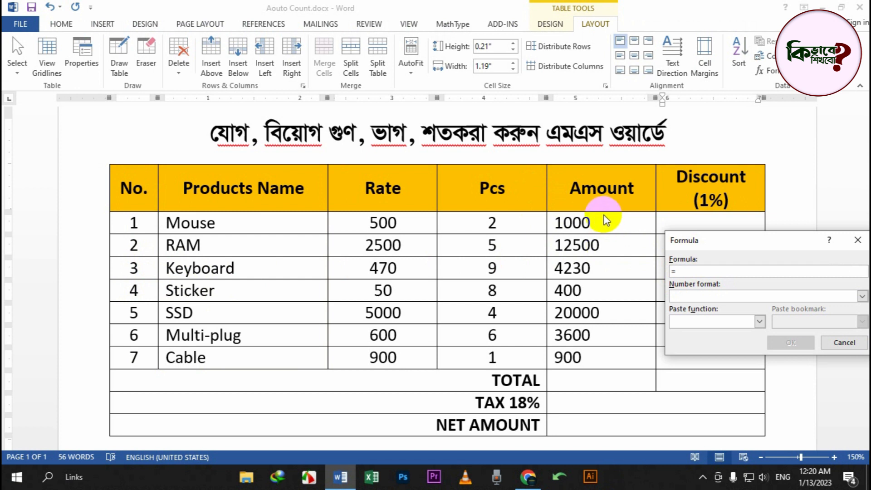
Step: Complete the formula as =E2*(1/100) and insert it in the Discount (1%) cell of the Mouse row
{"action": "left_click", "coordinate": [571, 227]}
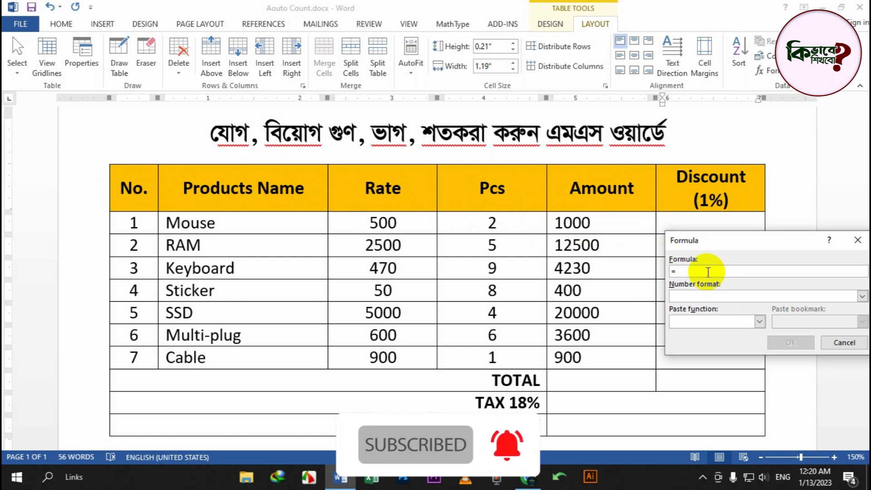
{"action": "type", "text": "E2*("}
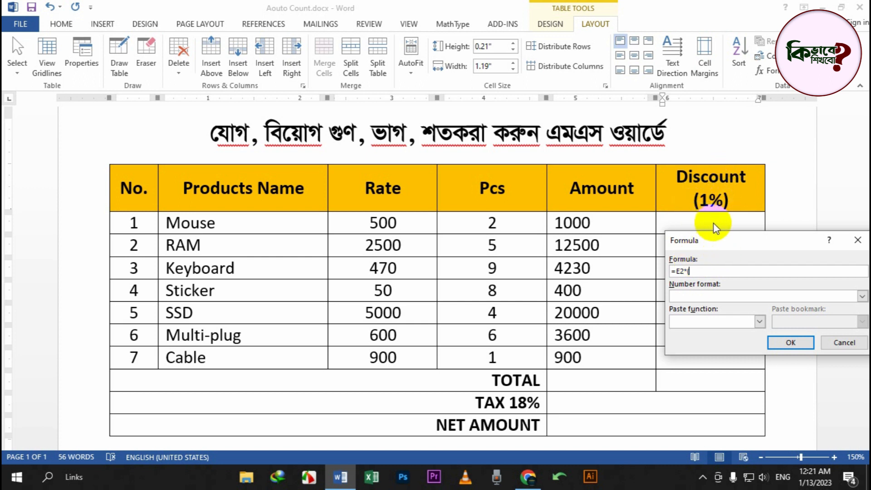
{"action": "type", "text": "1/100)"}
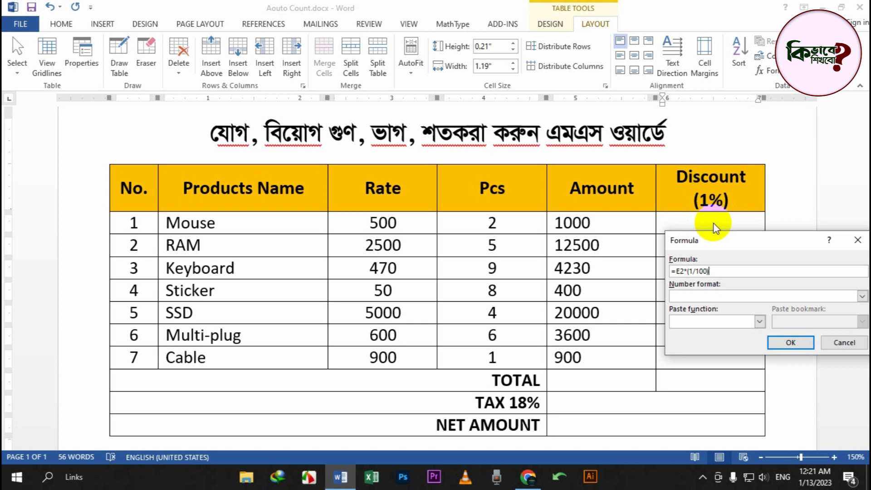
{"action": "left_click", "coordinate": [799, 341]}
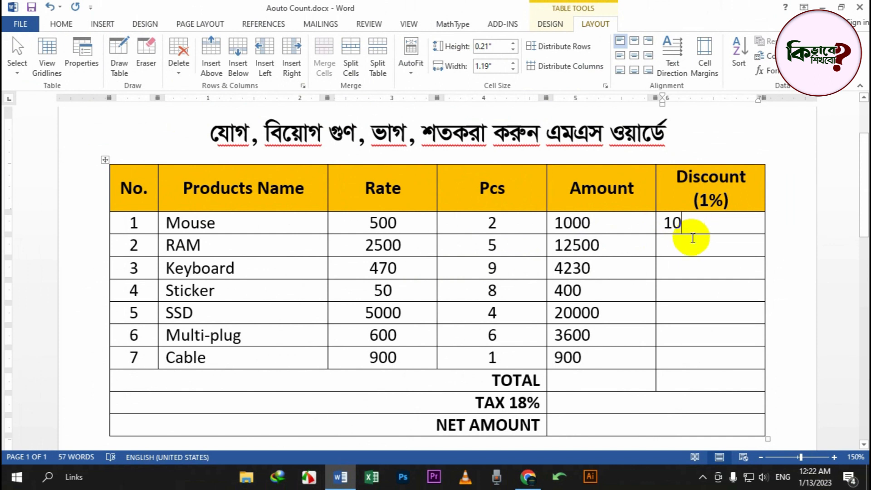
Step: Try copying the Mouse row's discount result into the RAM row's Discount cell, and delete the pasted value
{"action": "double_click", "coordinate": [676, 227]}
{"action": "key", "text": "ctrl+c"}
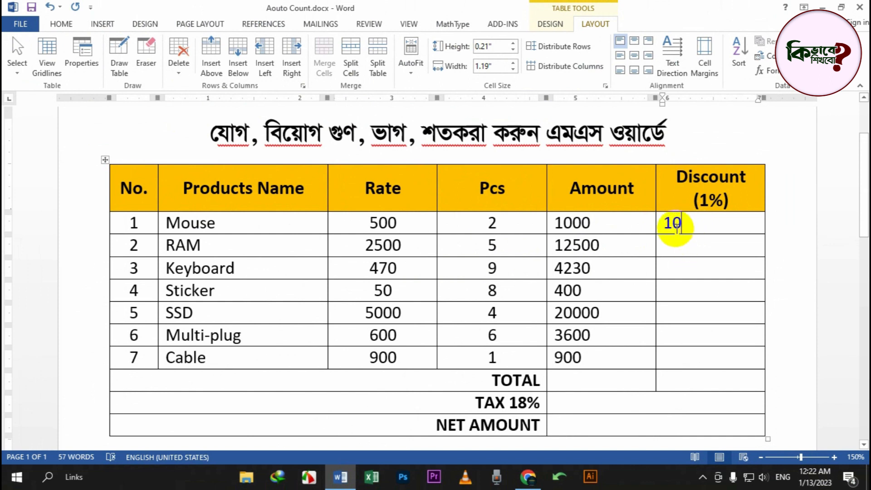
{"action": "left_click", "coordinate": [676, 226]}
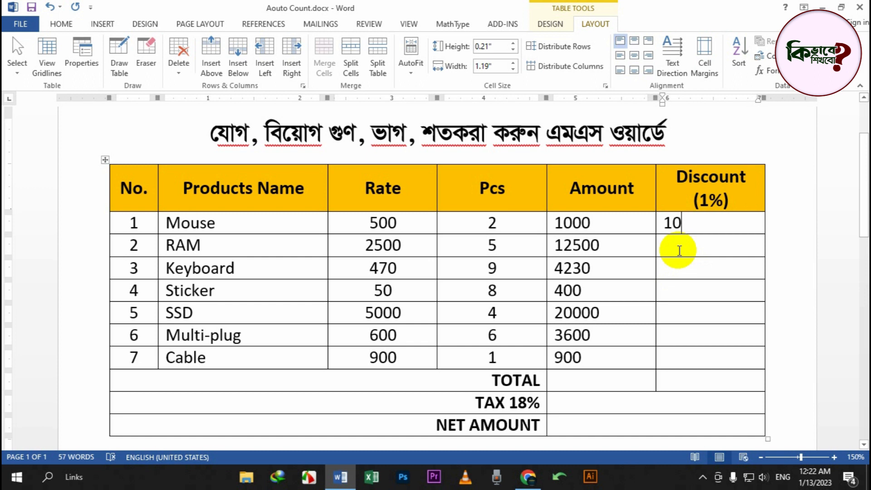
{"action": "key", "text": "ctrl+v"}
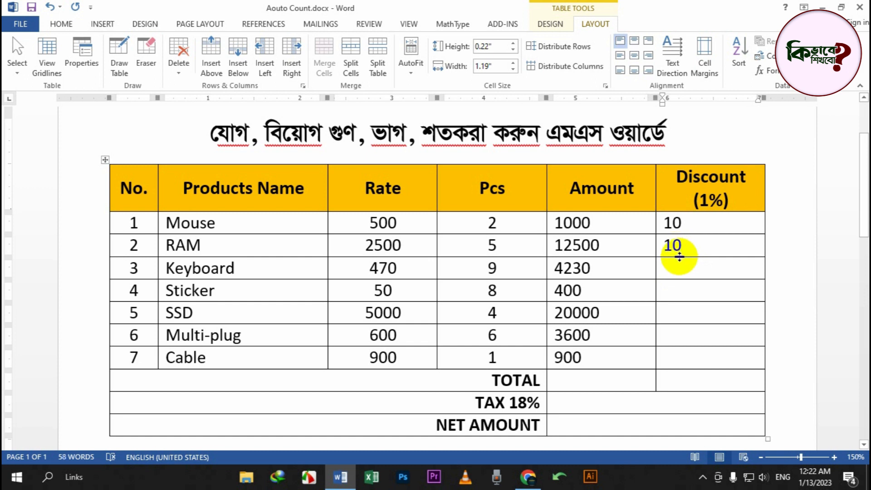
{"action": "key", "text": "Delete"}
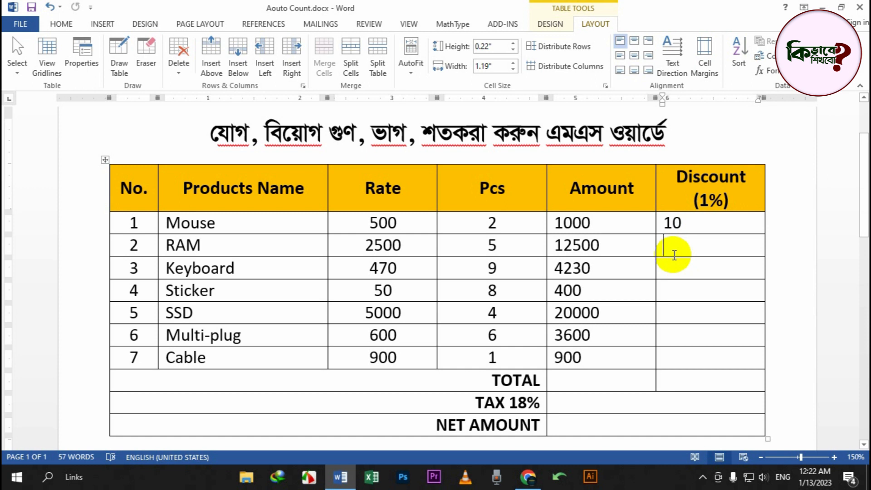
Step: Copy the formula =E2*(1/100) from the Mouse row's Discount cell without changing it
{"action": "left_click", "coordinate": [682, 225]}
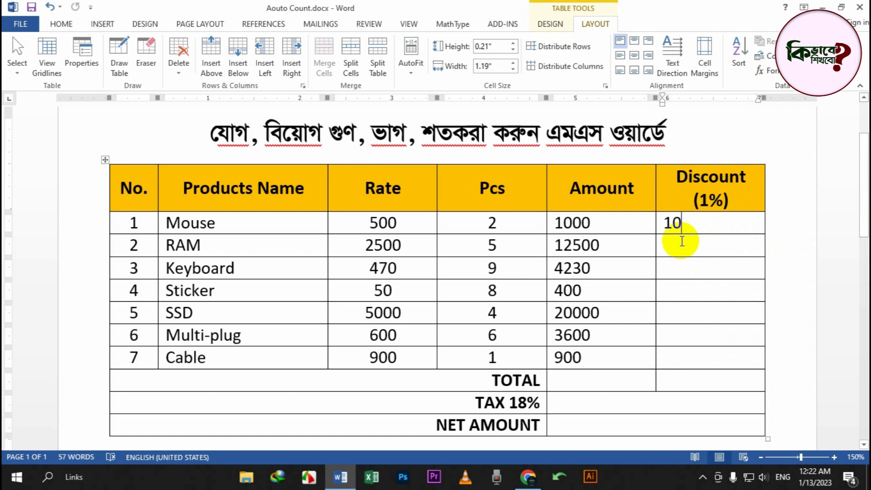
{"action": "left_click", "coordinate": [771, 71]}
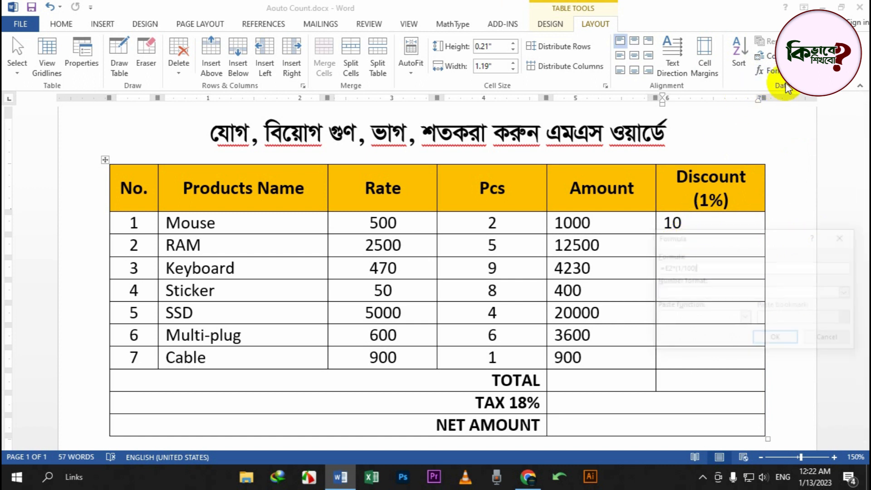
{"action": "left_click_drag", "start_coordinate": [715, 268], "coordinate": [637, 267]}
{"action": "key", "text": "ctrl+c"}
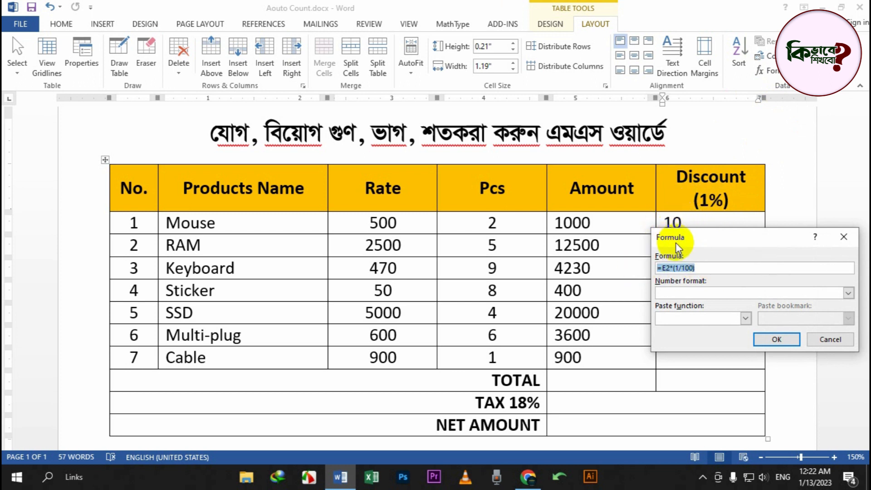
{"action": "left_click", "coordinate": [844, 237]}
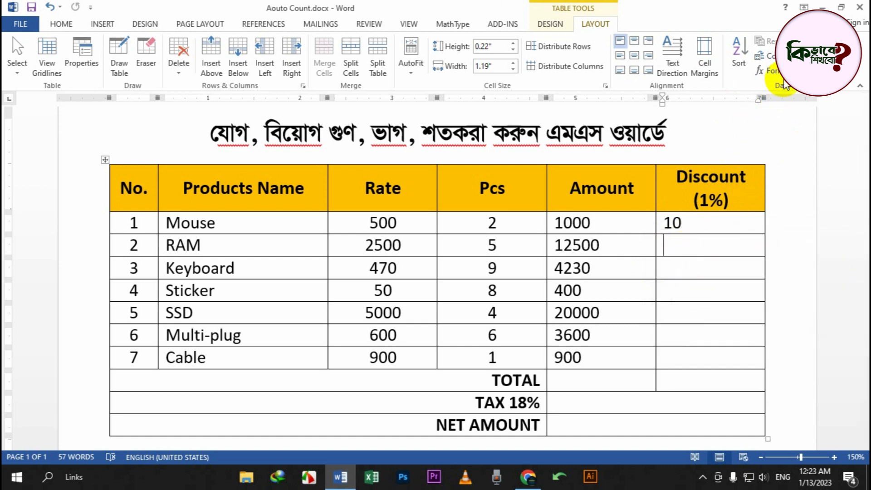
Step: Insert the copied formula, adapted to =E3*(1/100), in the Discount cell of the RAM row
{"action": "left_click", "coordinate": [770, 71]}
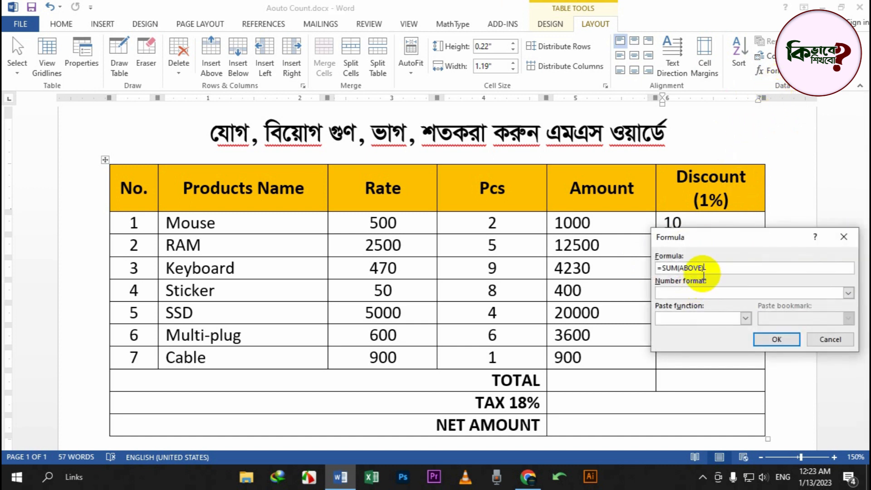
{"action": "left_click_drag", "start_coordinate": [714, 268], "coordinate": [653, 268]}
{"action": "key", "text": "ctrl+v"}
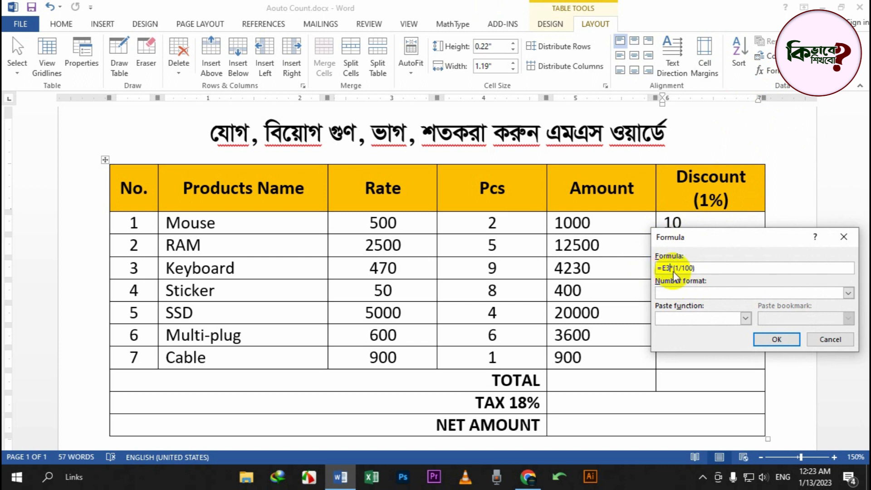
{"action": "key", "text": "Return"}
Step: Insert the copied discount formula as =E3*(1/100) in the Keyboard row's Discount cell
{"action": "left_click", "coordinate": [706, 264]}
{"action": "left_click", "coordinate": [770, 72]}
{"action": "key", "text": "ctrl+v"}
{"action": "left_click", "coordinate": [671, 270]}
{"action": "key", "text": "BackSpace"}
{"action": "type", "text": "3"}
{"action": "key", "text": "Return"}
Step: Insert the copied discount formula as =E4*(1/100) in the Sticker row's Discount cell
{"action": "left_click", "coordinate": [707, 291]}
{"action": "left_click", "coordinate": [771, 72]}
{"action": "left_click_drag", "start_coordinate": [718, 269], "coordinate": [635, 271]}
{"action": "key", "text": "ctrl+v"}
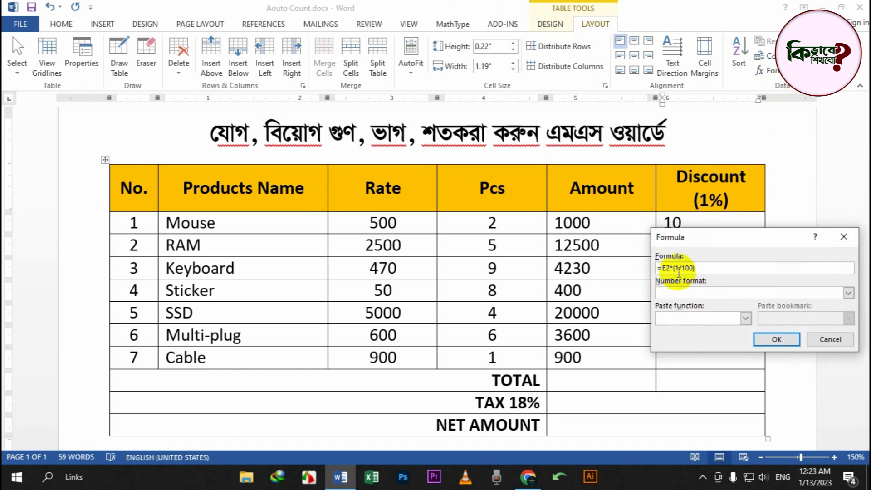
{"action": "left_click", "coordinate": [671, 272]}
{"action": "key", "text": "BackSpace"}
{"action": "type", "text": "4"}
{"action": "key", "text": "Return"}
{"action": "left_click", "coordinate": [709, 317]}
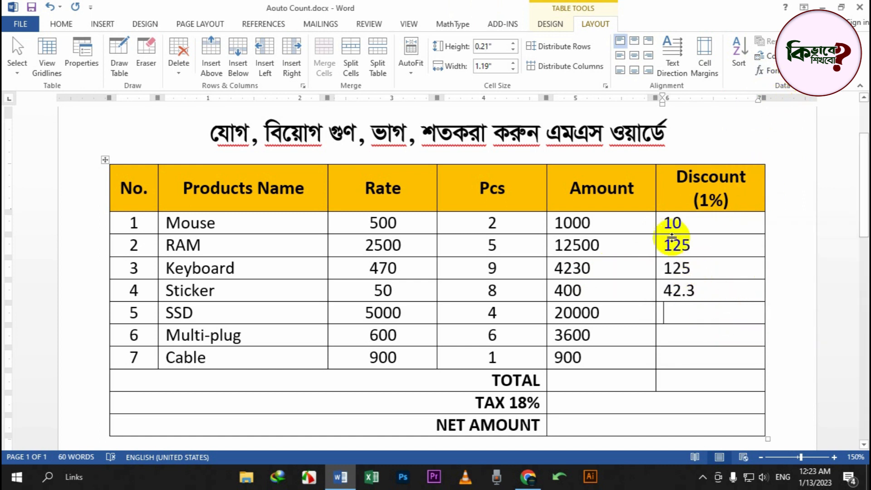
Step: Correct the Keyboard row's discount formula to =E4*(1/100)
{"action": "left_click", "coordinate": [695, 268]}
{"action": "left_click", "coordinate": [772, 73]}
{"action": "left_click", "coordinate": [670, 268]}
{"action": "key", "text": "BackSpace"}
{"action": "type", "text": "4"}
{"action": "key", "text": "Return"}
Step: Correct the Sticker row's discount formula to =E5*(1/100)
{"action": "left_click", "coordinate": [680, 292]}
{"action": "left_click", "coordinate": [775, 73]}
{"action": "left_click", "coordinate": [668, 268]}
{"action": "key", "text": "BackSpace"}
{"action": "type", "text": "5"}
{"action": "key", "text": "Return"}
Step: Insert the copied discount formula, adapted to =E6*(1/100), in the SSD row's Discount cell
{"action": "left_click", "coordinate": [679, 316]}
{"action": "left_click", "coordinate": [779, 75]}
{"action": "left_click_drag", "start_coordinate": [708, 269], "coordinate": [639, 264]}
{"action": "type", "text": "=E2*1/100"}
{"action": "left_click", "coordinate": [670, 269]}
{"action": "key", "text": "BackSpace"}
{"action": "type", "text": "6"}
{"action": "key", "text": "Return"}
Step: Insert the copied discount formula, adapted to =E7*(1/100), in the Multi-plug row's Discount cell
{"action": "left_click", "coordinate": [715, 334]}
{"action": "left_click", "coordinate": [779, 75]}
{"action": "left_click_drag", "start_coordinate": [708, 268], "coordinate": [638, 266]}
{"action": "key", "text": "ctrl+v"}
{"action": "left_click", "coordinate": [671, 269]}
{"action": "key", "text": "BackSpace"}
{"action": "type", "text": "7"}
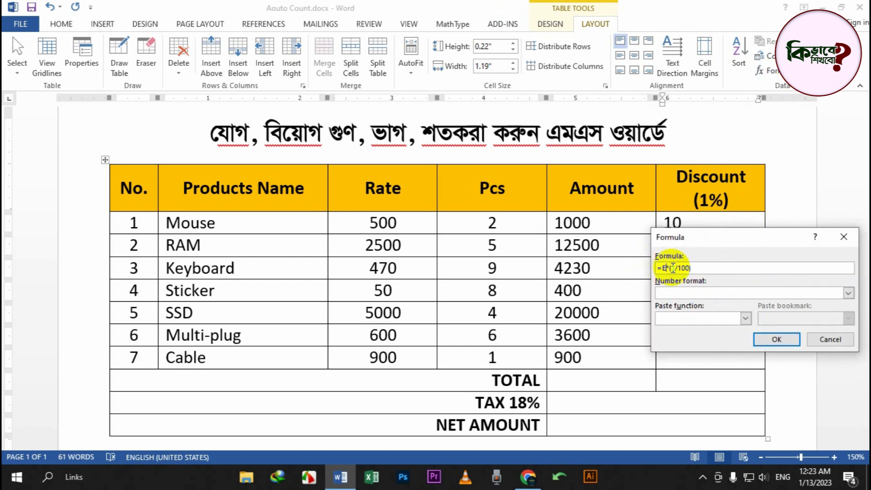
{"action": "key", "text": "Return"}
Step: Insert the copied discount formula, adapted to =E8*(1/100), in the Cable row's Discount cell
{"action": "left_click", "coordinate": [711, 355]}
{"action": "left_click", "coordinate": [774, 71]}
{"action": "left_click_drag", "start_coordinate": [708, 269], "coordinate": [657, 269]}
{"action": "key", "text": "ctrl+v"}
{"action": "left_click", "coordinate": [671, 269]}
{"action": "key", "text": "BackSpace"}
{"action": "type", "text": "7"}
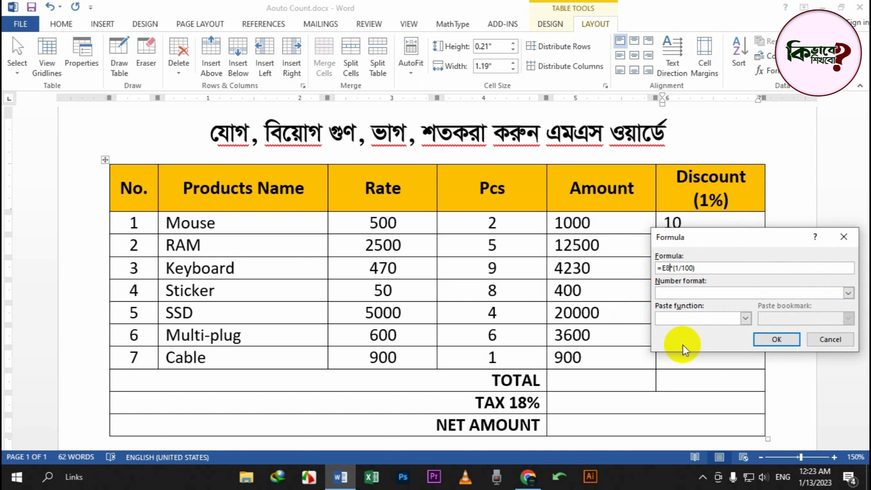
{"action": "key", "text": "Return"}
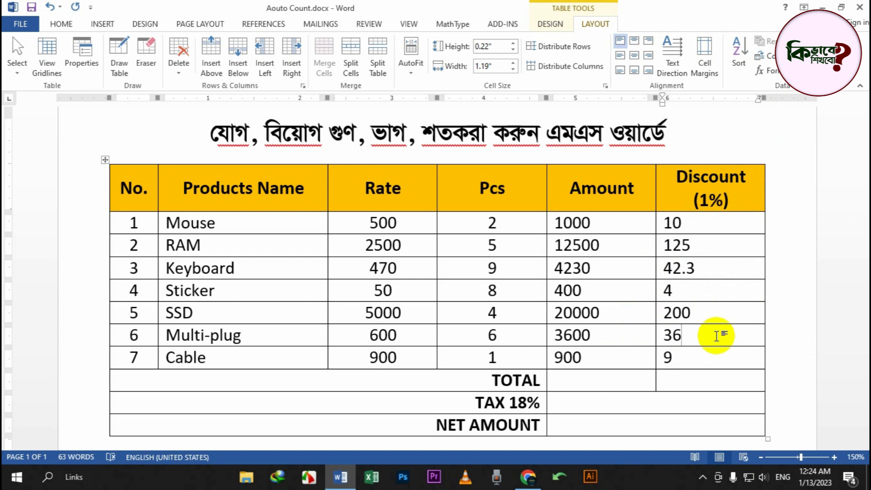
Step: Insert the formula =SUM(ABOVE) in the TOTAL cell of the Amount column
{"action": "mouse_move", "coordinate": [682, 336]}
{"action": "left_mouse_down"}
{"action": "mouse_move", "coordinate": [678, 313]}
{"action": "mouse_move", "coordinate": [682, 325]}
{"action": "left_mouse_up"}
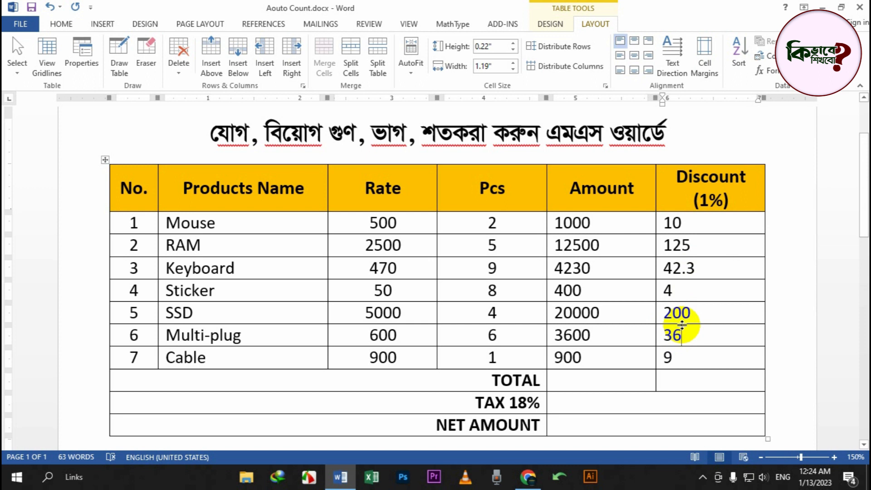
{"action": "scroll", "coordinate": [682, 325], "scroll_direction": "down", "scroll_amount": 2}
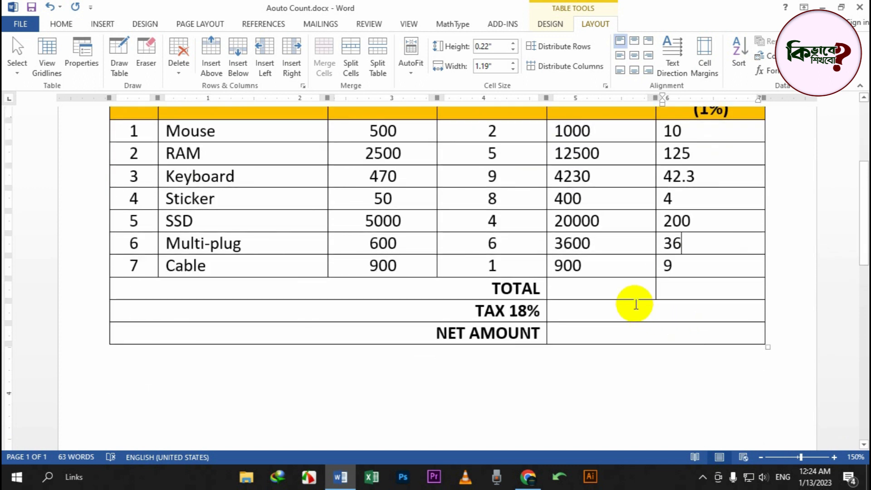
{"action": "left_click_drag", "start_coordinate": [529, 291], "coordinate": [546, 292]}
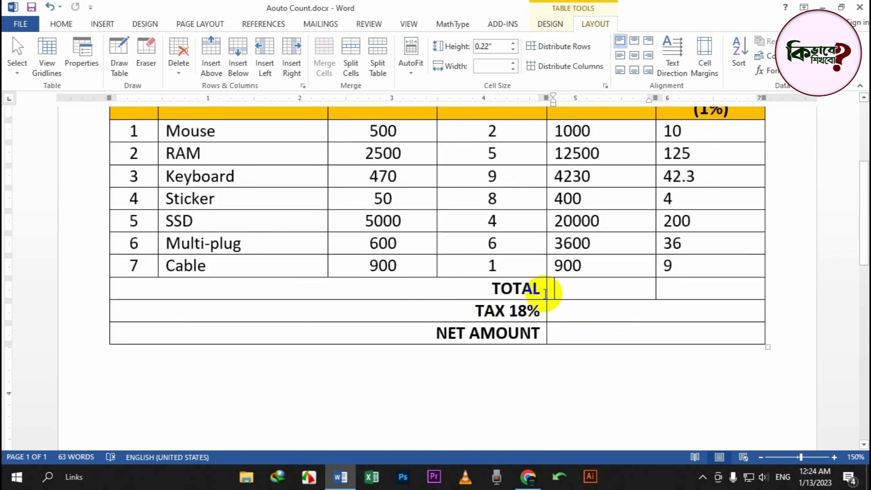
{"action": "scroll", "coordinate": [578, 307], "scroll_direction": "up", "scroll_amount": 2}
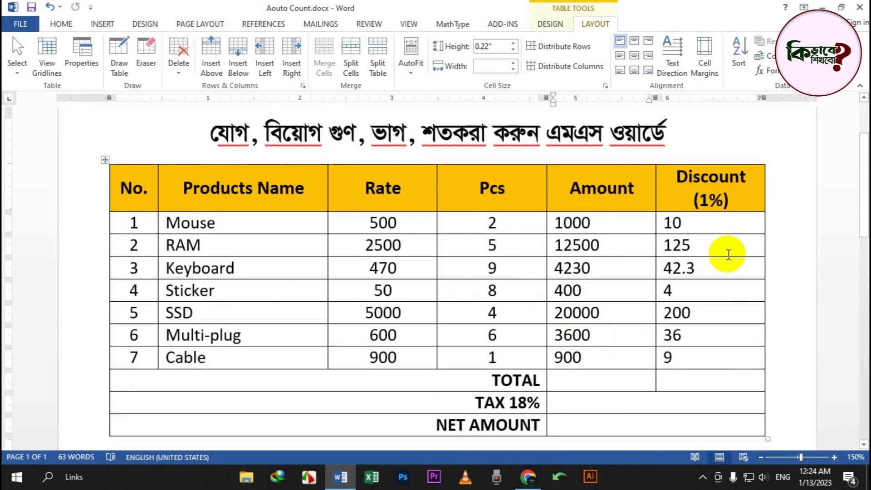
{"action": "left_click", "coordinate": [777, 76]}
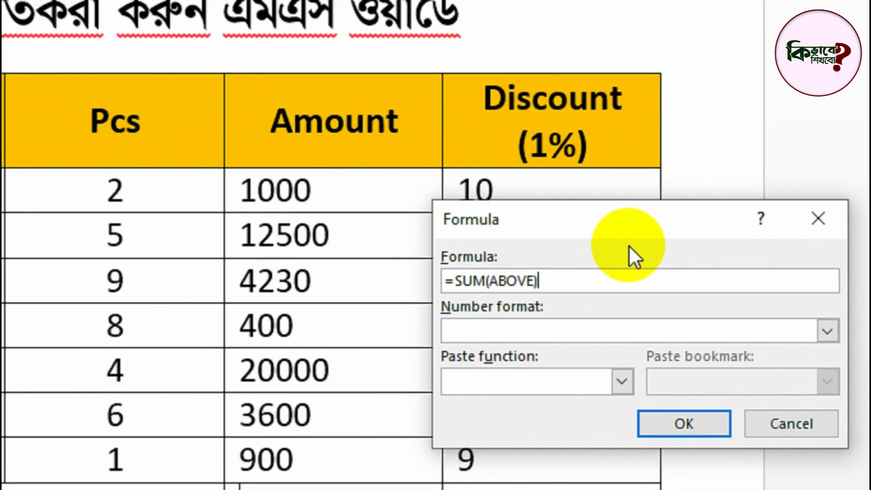
{"action": "left_click_drag", "start_coordinate": [748, 242], "coordinate": [654, 189]}
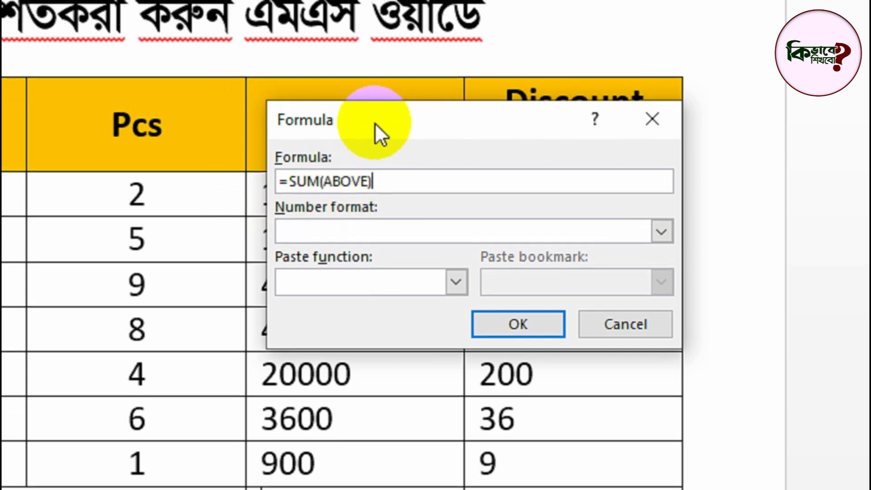
{"action": "left_click_drag", "start_coordinate": [375, 122], "coordinate": [464, 131]}
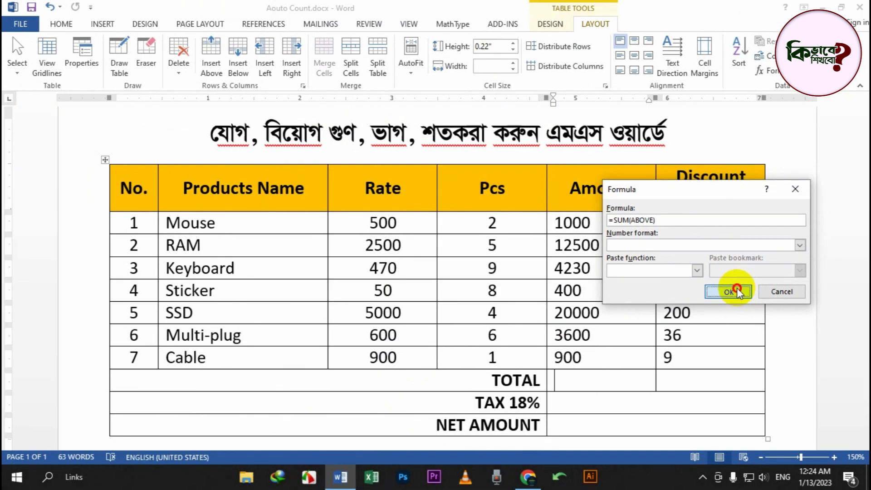
{"action": "left_click", "coordinate": [736, 290]}
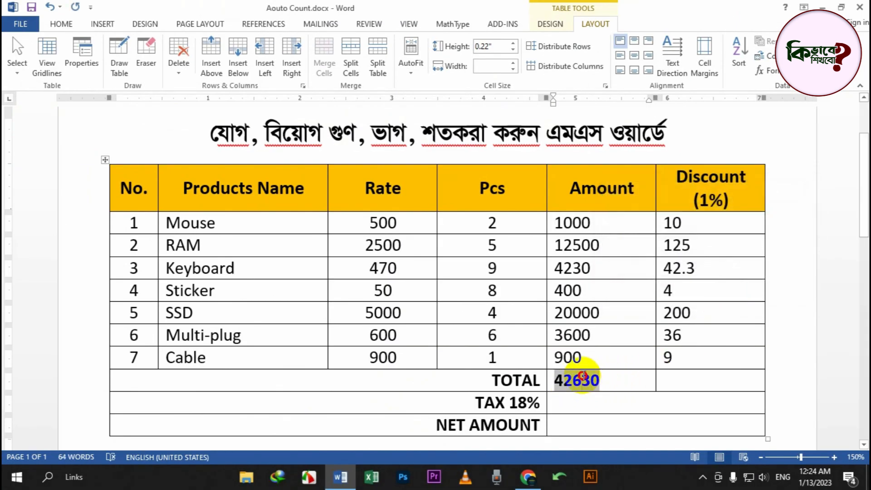
Step: Insert the formula =SUM(ABOVE) in the TOTAL cell of the Discount (1%) column
{"action": "left_click", "coordinate": [699, 378]}
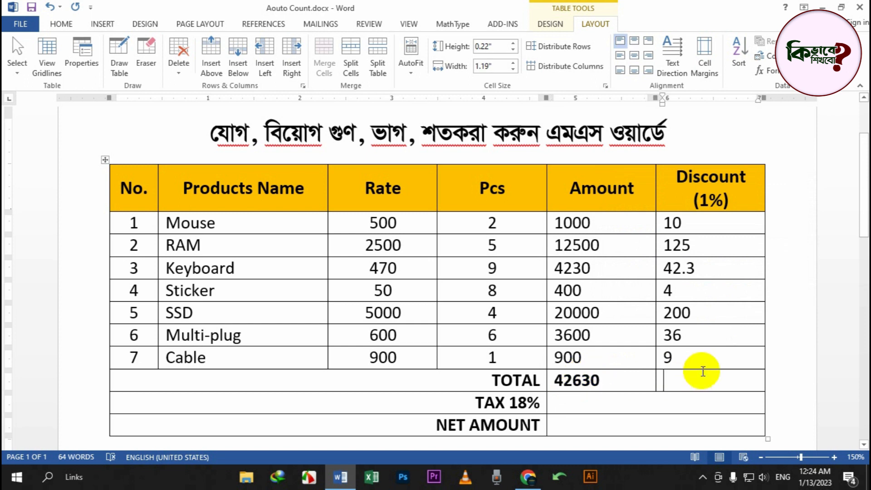
{"action": "left_click", "coordinate": [767, 71]}
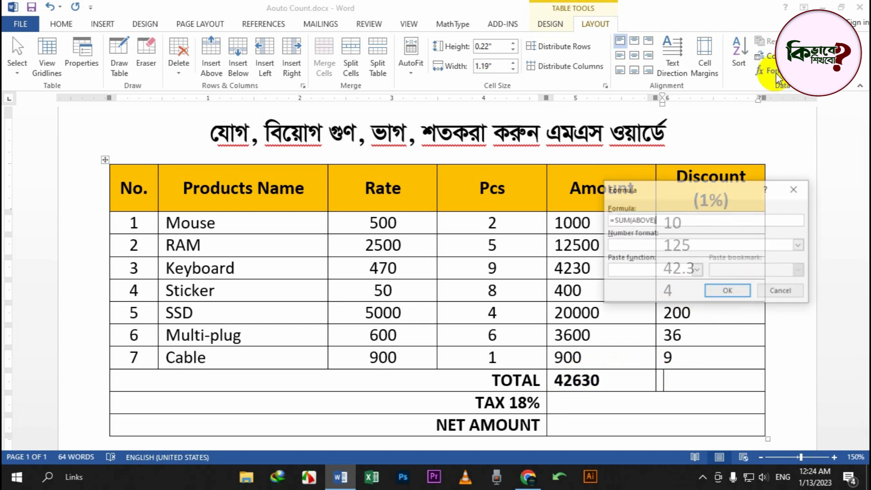
{"action": "left_click", "coordinate": [725, 292]}
Step: Change the tax row's label to TAX 15% and enter an equals sign in its value cell
{"action": "scroll", "coordinate": [696, 365], "scroll_direction": "down", "scroll_amount": 1}
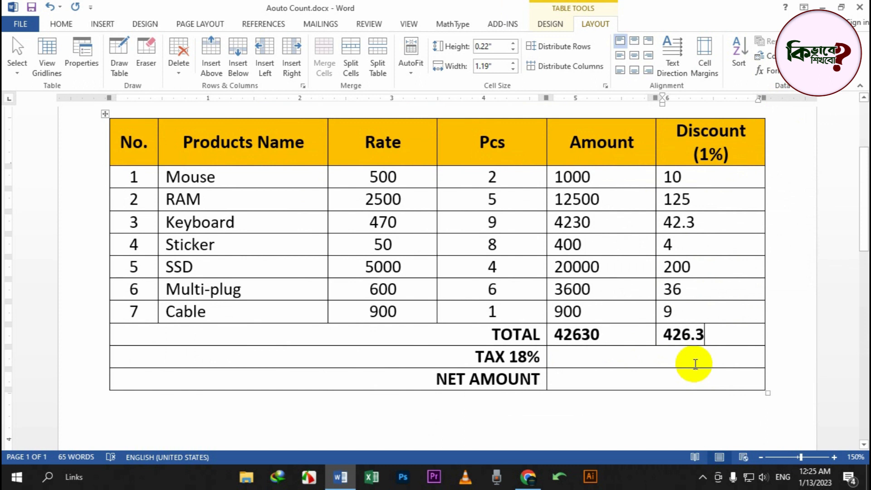
{"action": "left_click", "coordinate": [658, 357]}
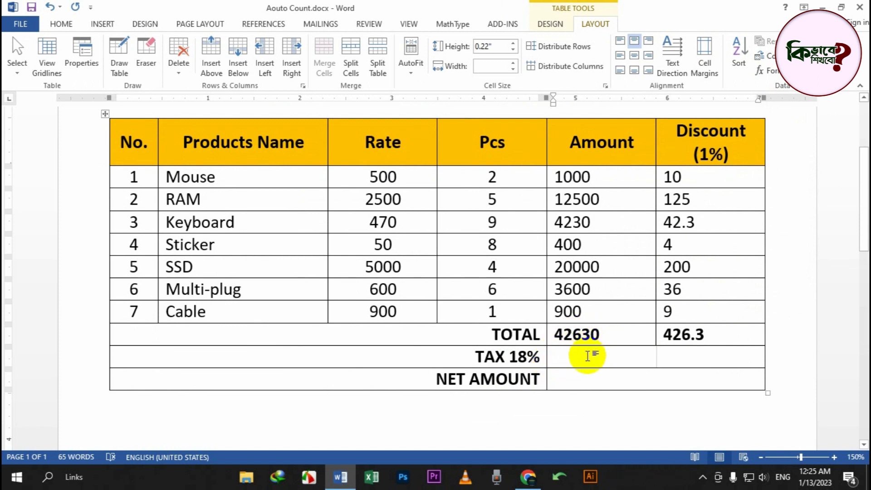
{"action": "left_click_drag", "start_coordinate": [530, 356], "coordinate": [521, 356]}
{"action": "type", "text": "5"}
{"action": "left_click", "coordinate": [618, 359]}
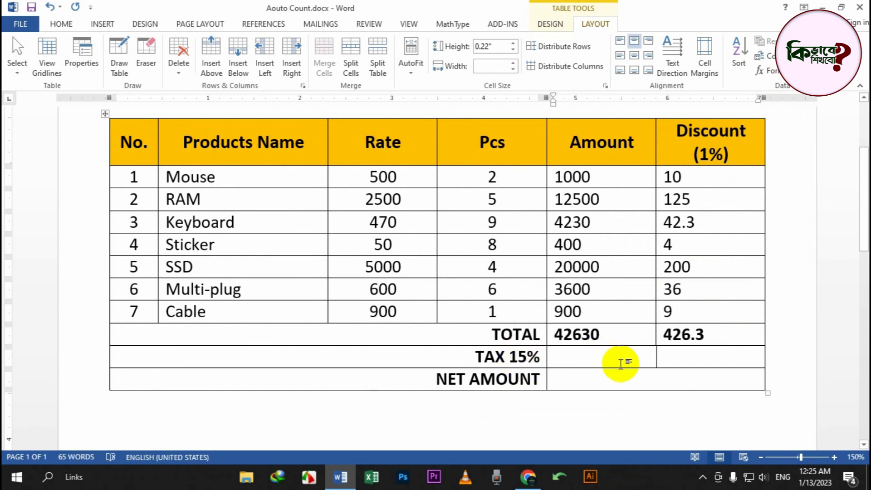
{"action": "type", "text": "="}
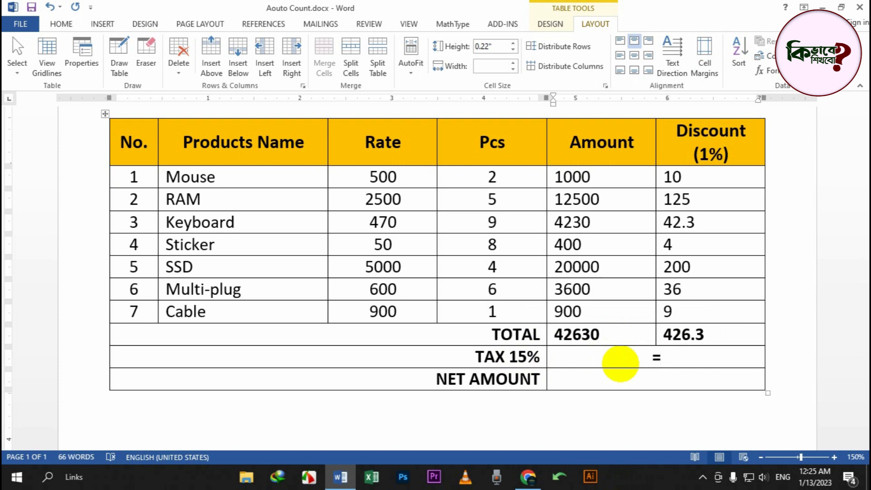
Step: Examine how the TOTAL row's merged label cell and amount cell are laid out to work out the amount's cell reference
{"action": "left_click", "coordinate": [317, 335]}
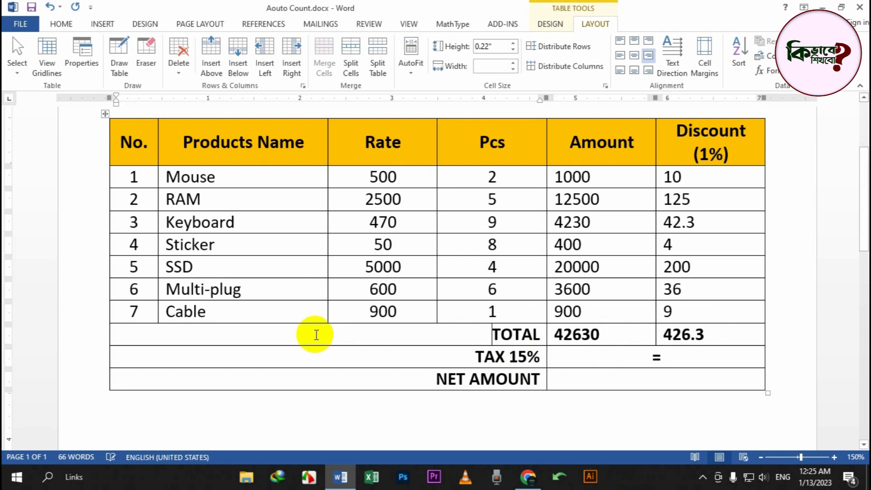
{"action": "double_click", "coordinate": [490, 357]}
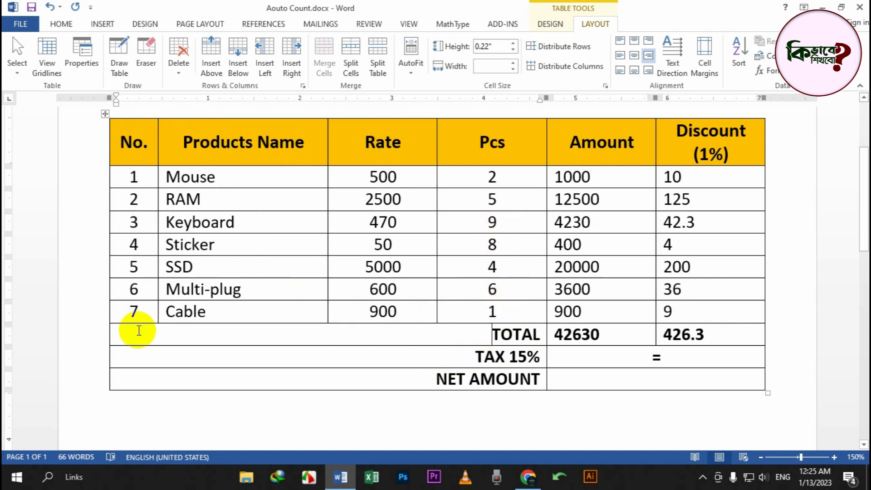
{"action": "left_click_drag", "start_coordinate": [494, 334], "coordinate": [534, 335]}
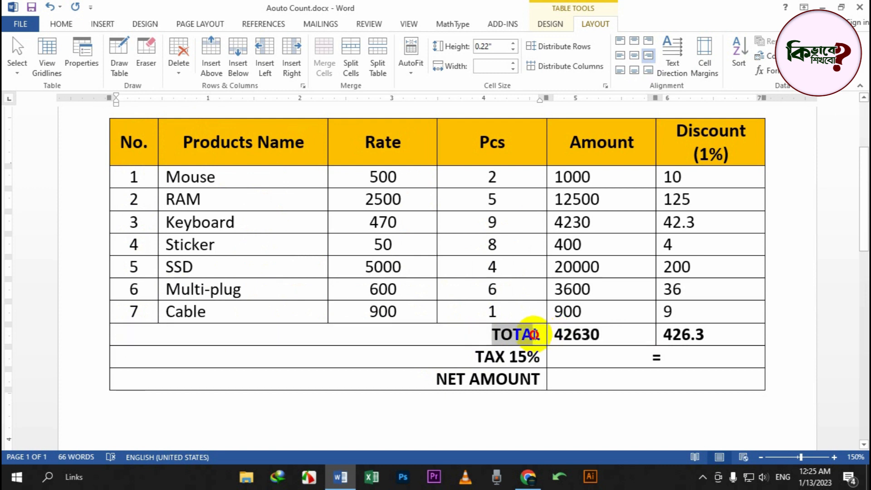
{"action": "left_click", "coordinate": [612, 338]}
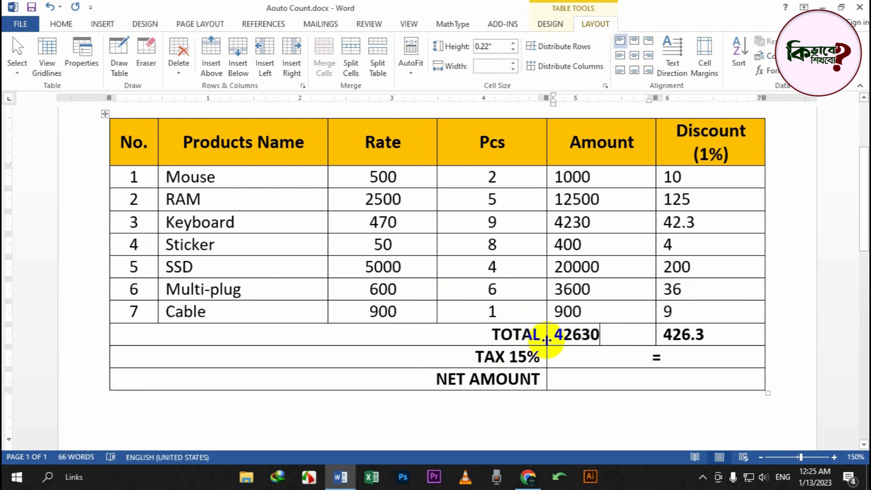
{"action": "left_click", "coordinate": [403, 334]}
{"action": "left_click_drag", "start_coordinate": [404, 334], "coordinate": [593, 335]}
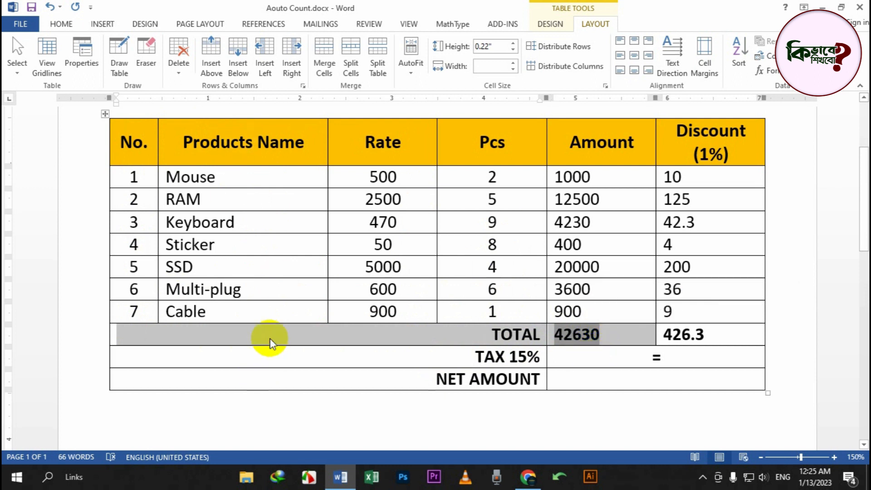
{"action": "left_click", "coordinate": [284, 336]}
{"action": "left_click_drag", "start_coordinate": [634, 335], "coordinate": [576, 333]}
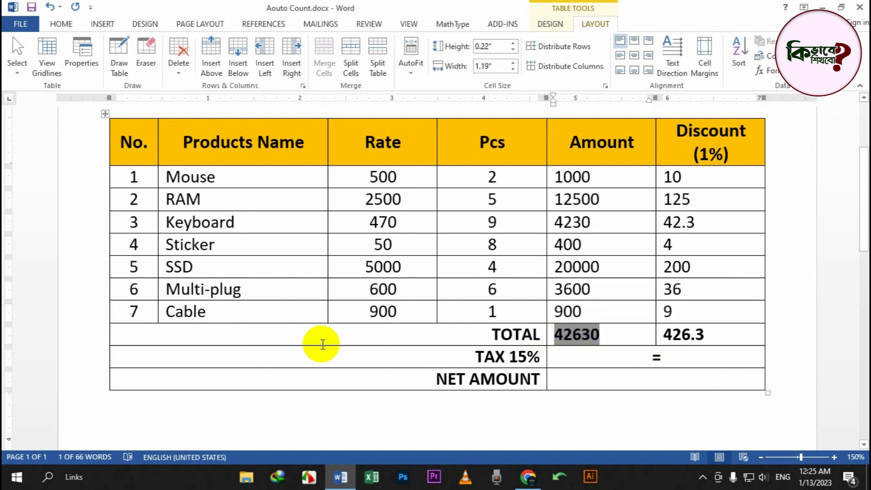
{"action": "left_click", "coordinate": [601, 338]}
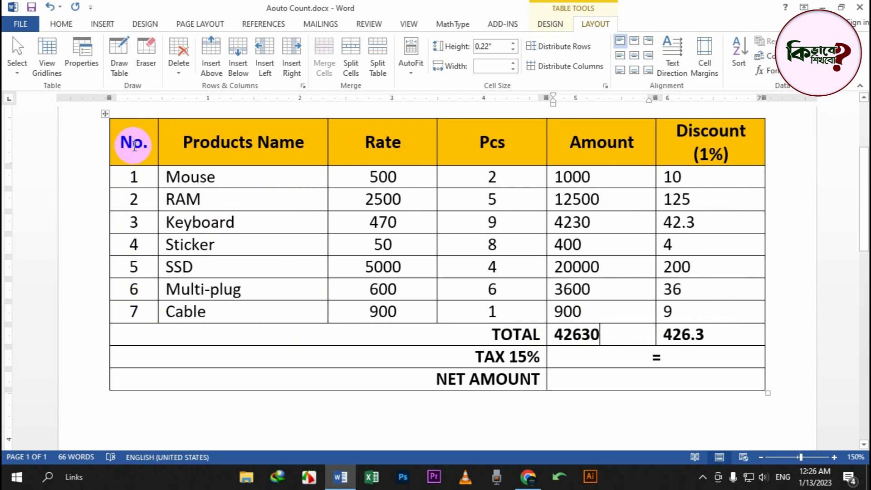
Step: Replace the equals sign in the TAX 15% value cell with the formula =B9*(15/100)
{"action": "left_click", "coordinate": [675, 365]}
{"action": "key", "text": "BackSpace"}
{"action": "left_click", "coordinate": [779, 72]}
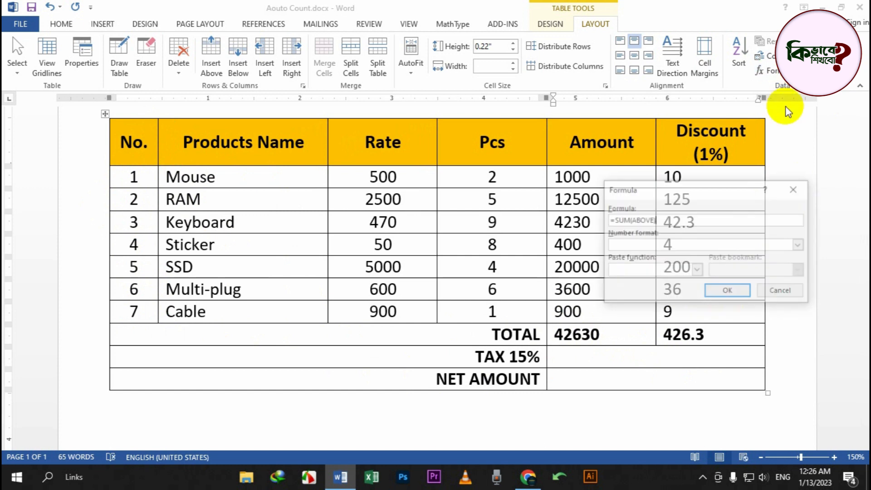
{"action": "left_click_drag", "start_coordinate": [671, 221], "coordinate": [610, 221]}
{"action": "key", "text": "BackSpace"}
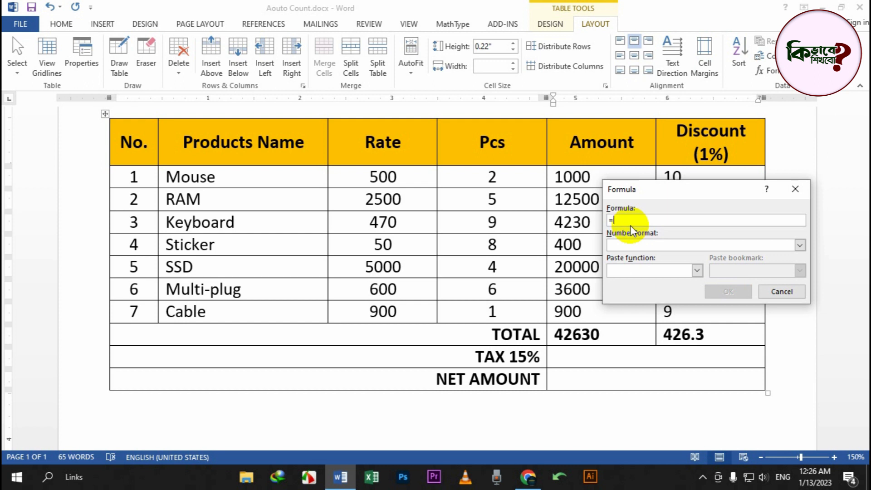
{"action": "type", "text": "="}
{"action": "mouse_move", "coordinate": [660, 188]}
{"action": "left_mouse_down"}
{"action": "mouse_move", "coordinate": [677, 202]}
{"action": "mouse_move", "coordinate": [673, 194]}
{"action": "left_mouse_up"}
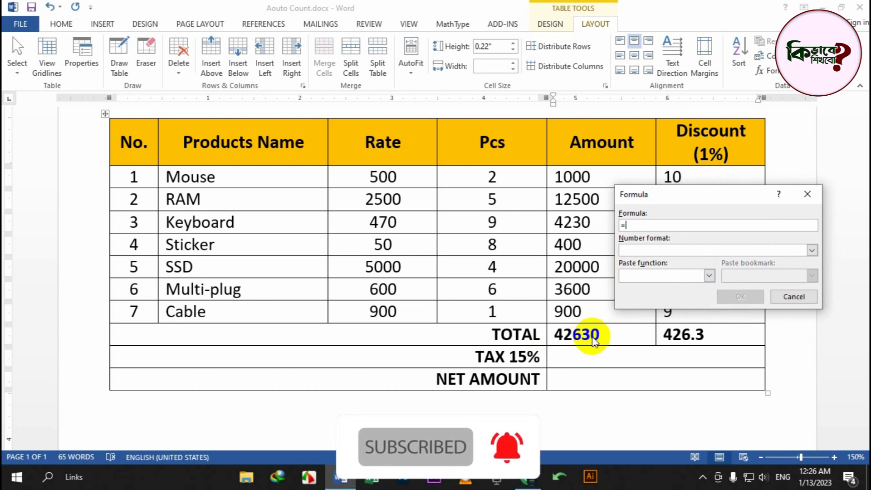
{"action": "type", "text": "B9*(15/100"}
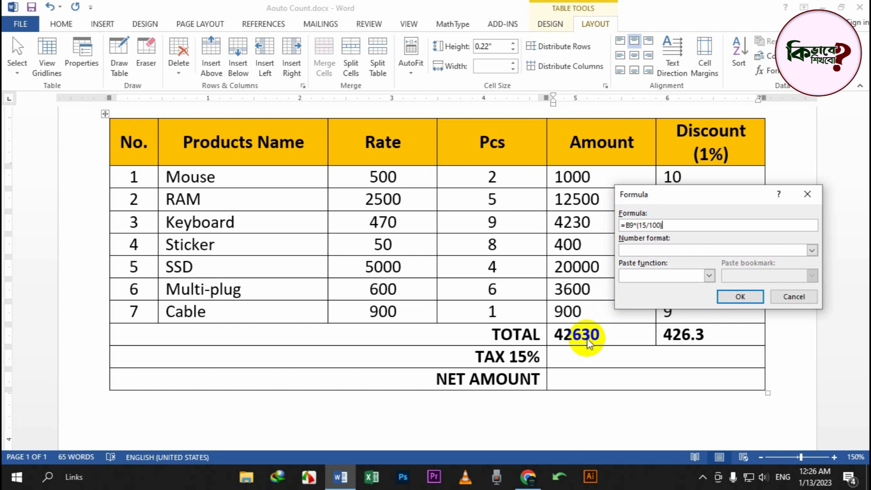
{"action": "key", "text": "Return"}
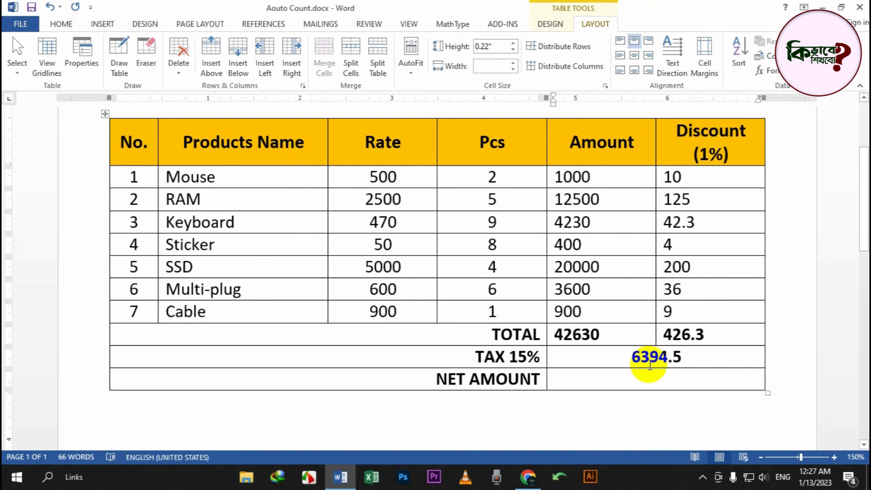
{"action": "scroll", "coordinate": [413, 358], "scroll_direction": "down", "scroll_amount": 1}
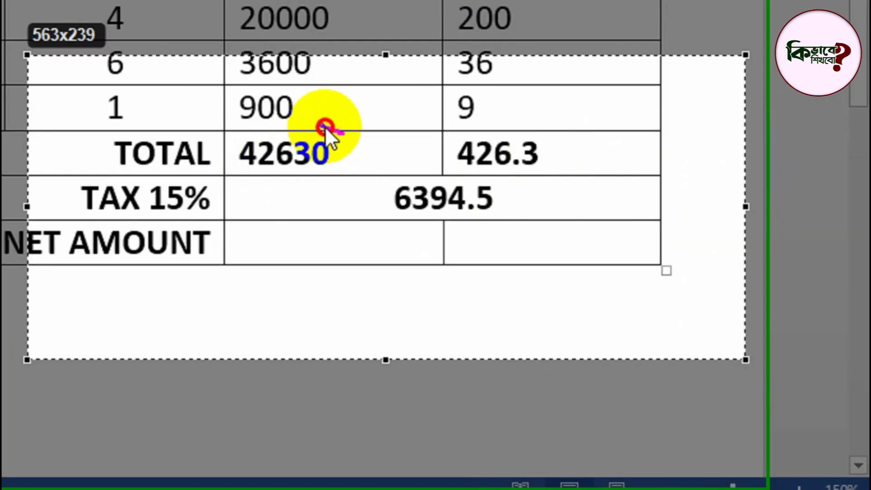
{"action": "mouse_move", "coordinate": [598, 275]}
{"action": "left_mouse_down"}
{"action": "mouse_move", "coordinate": [551, 291]}
{"action": "mouse_move", "coordinate": [607, 278]}
{"action": "left_mouse_up"}
{"action": "left_click_drag", "start_coordinate": [345, 136], "coordinate": [319, 133]}
{"action": "mouse_move", "coordinate": [367, 181]}
{"action": "left_mouse_down"}
{"action": "mouse_move", "coordinate": [521, 189]}
{"action": "mouse_move", "coordinate": [398, 217]}
{"action": "mouse_move", "coordinate": [426, 179]}
{"action": "left_mouse_up"}
{"action": "mouse_move", "coordinate": [534, 131]}
{"action": "left_mouse_down"}
{"action": "mouse_move", "coordinate": [463, 142]}
{"action": "mouse_move", "coordinate": [566, 170]}
{"action": "mouse_move", "coordinate": [486, 135]}
{"action": "left_mouse_up"}
{"action": "left_click_drag", "start_coordinate": [539, 171], "coordinate": [578, 204]}
{"action": "mouse_move", "coordinate": [390, 181]}
{"action": "left_mouse_down"}
{"action": "mouse_move", "coordinate": [374, 208]}
{"action": "mouse_move", "coordinate": [339, 188]}
{"action": "mouse_move", "coordinate": [361, 181]}
{"action": "mouse_move", "coordinate": [352, 212]}
{"action": "left_mouse_up"}
{"action": "left_click_drag", "start_coordinate": [431, 164], "coordinate": [454, 170]}
{"action": "key", "text": "Escape"}
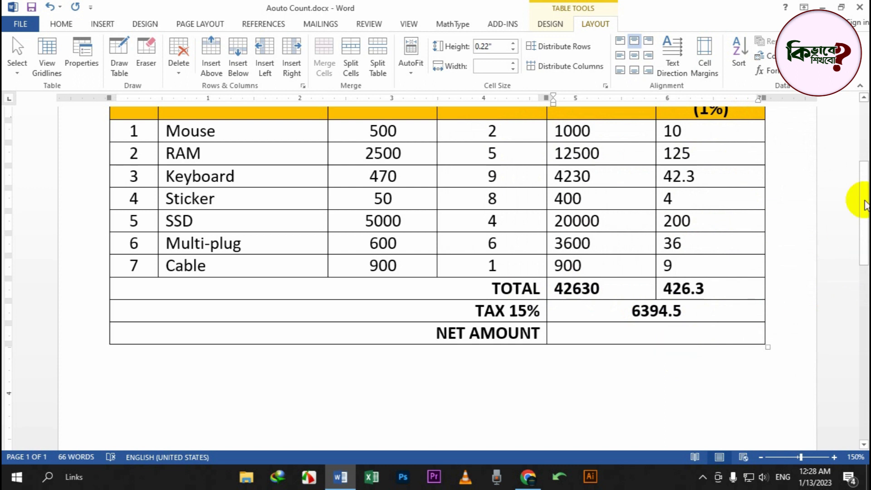
Step: Insert the formula =SUM(B9:B10)-C9 in the NET AMOUNT value cell
{"action": "left_click", "coordinate": [767, 70]}
{"action": "left_click_drag", "start_coordinate": [723, 191], "coordinate": [738, 223]}
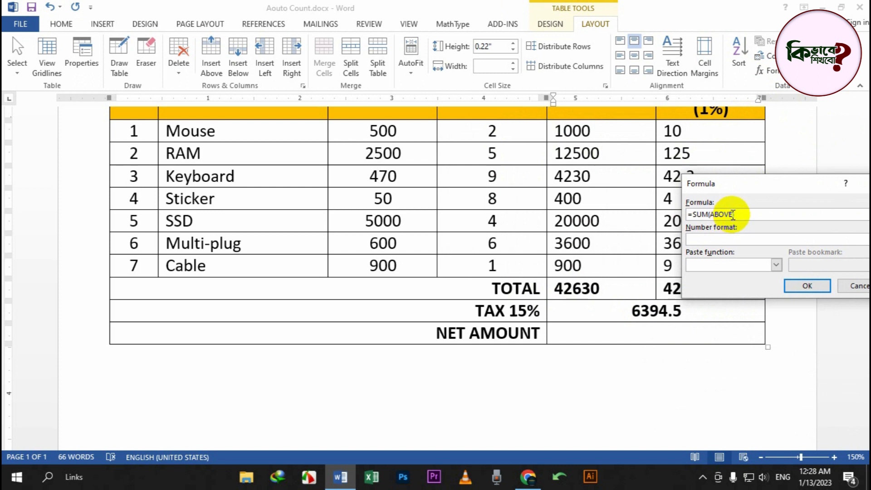
{"action": "key", "text": "BackSpace"}
{"action": "key", "text": "BackSpace"}
{"action": "key", "text": "BackSpace"}
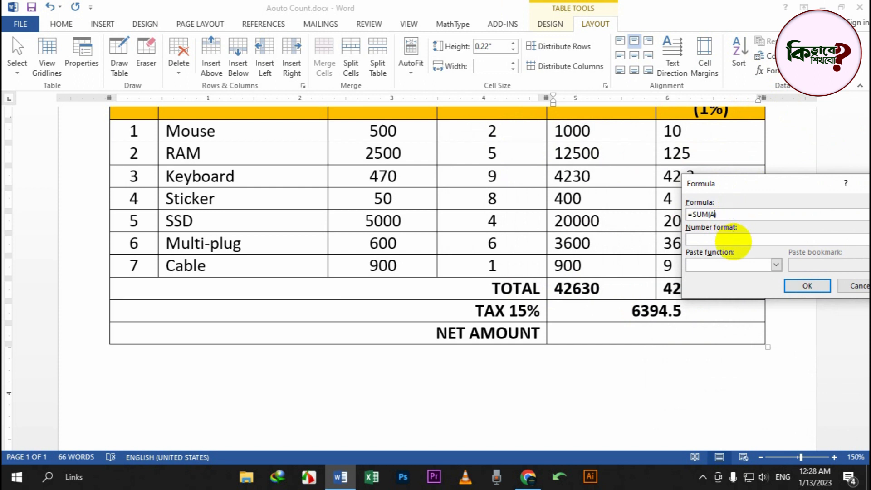
{"action": "key", "text": "BackSpace"}
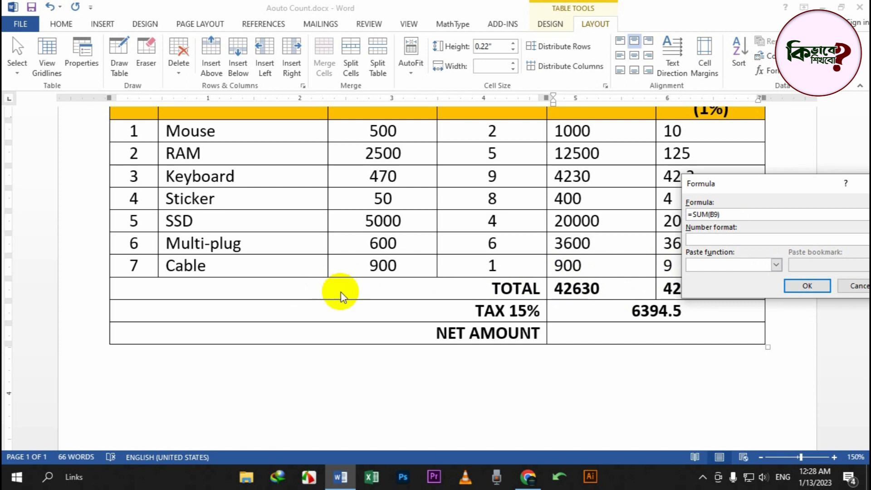
{"action": "left_click_drag", "start_coordinate": [600, 295], "coordinate": [586, 300]}
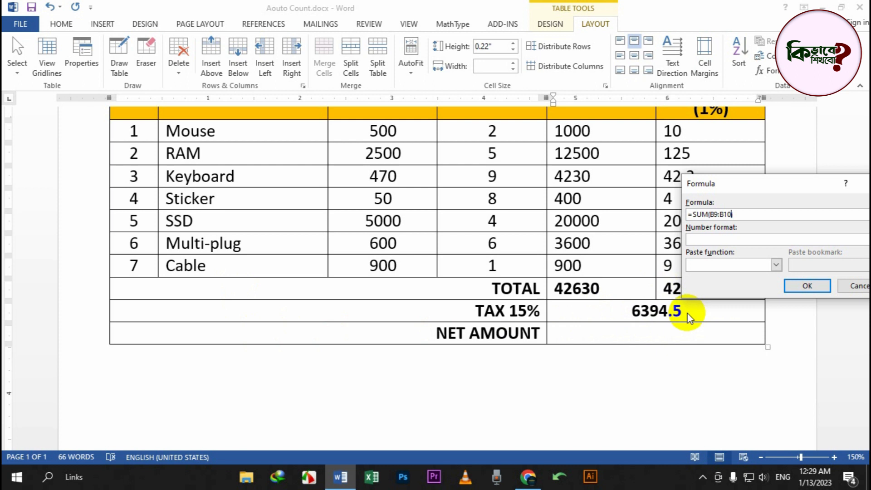
{"action": "type", "text": ")-"}
{"action": "left_click_drag", "start_coordinate": [769, 183], "coordinate": [419, 224]}
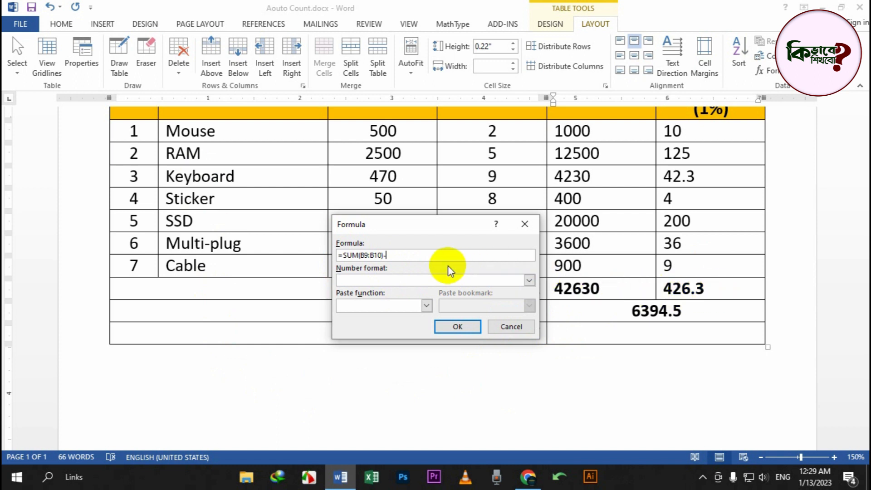
{"action": "type", "text": "C9"}
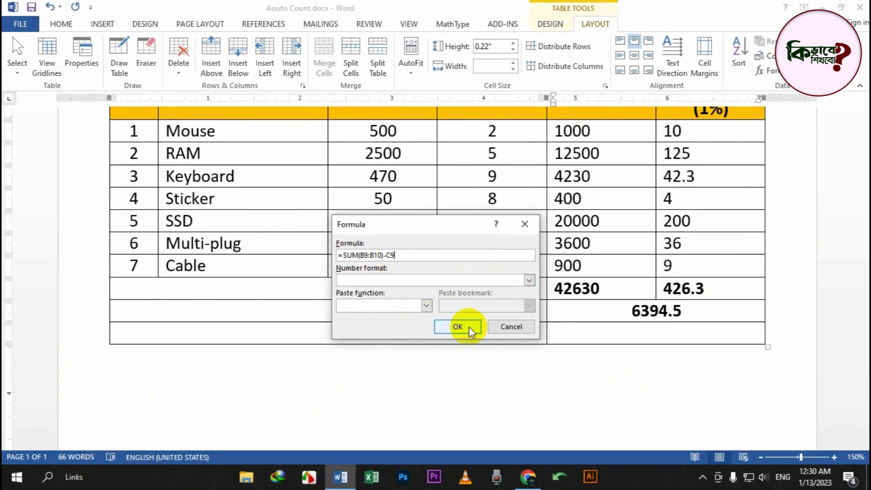
{"action": "left_click", "coordinate": [457, 327]}
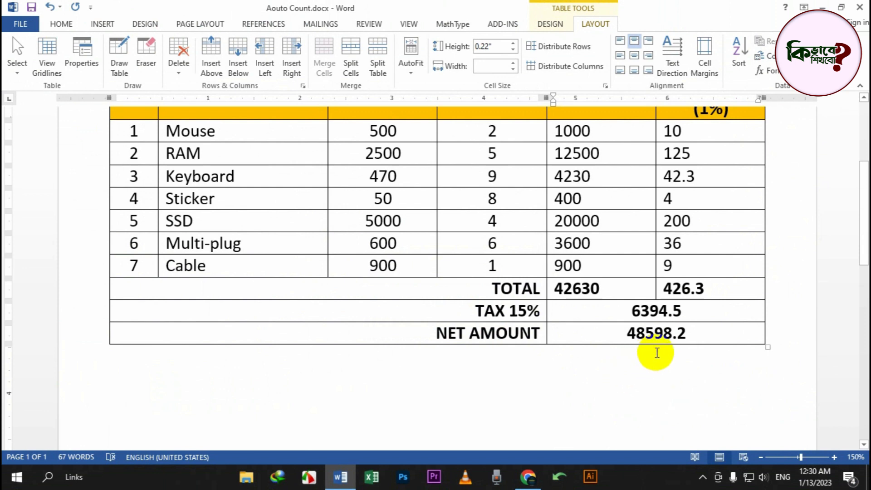
{"action": "left_click_drag", "start_coordinate": [614, 334], "coordinate": [698, 337]}
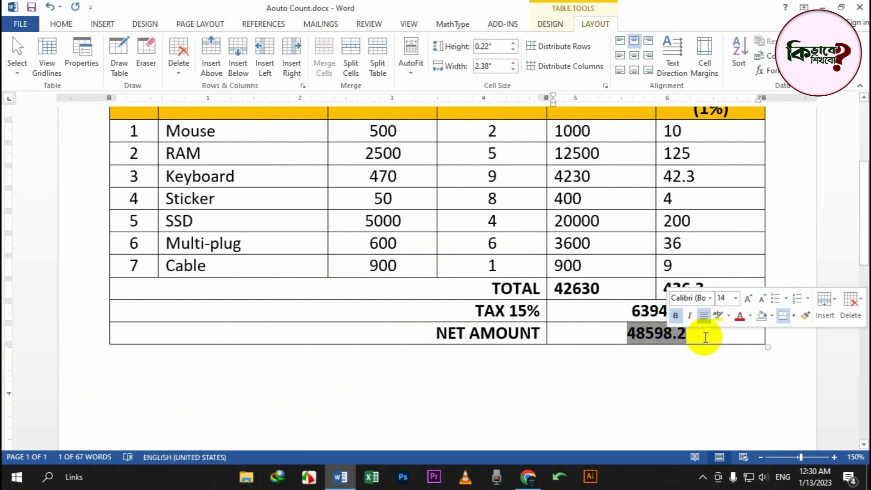
{"action": "left_click", "coordinate": [698, 339]}
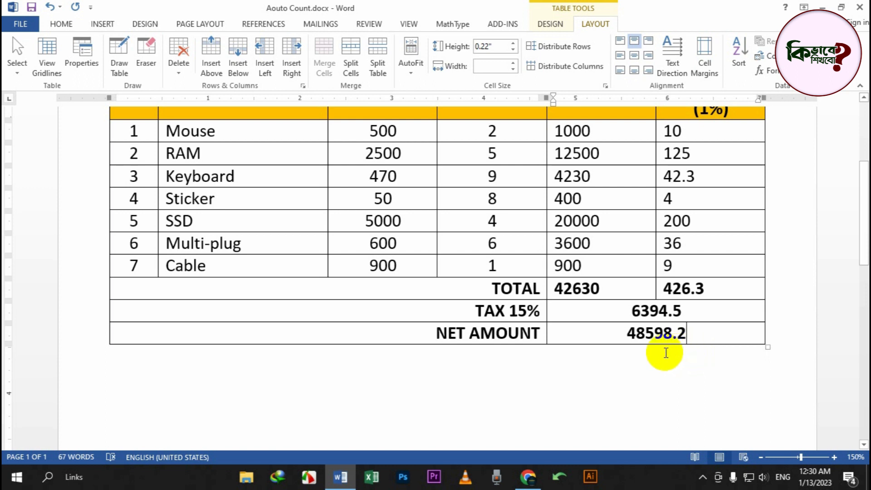
Step: Open Calculator and enter the TOTAL amount 42630 to start checking the net amount
{"action": "left_click", "coordinate": [23, 476]}
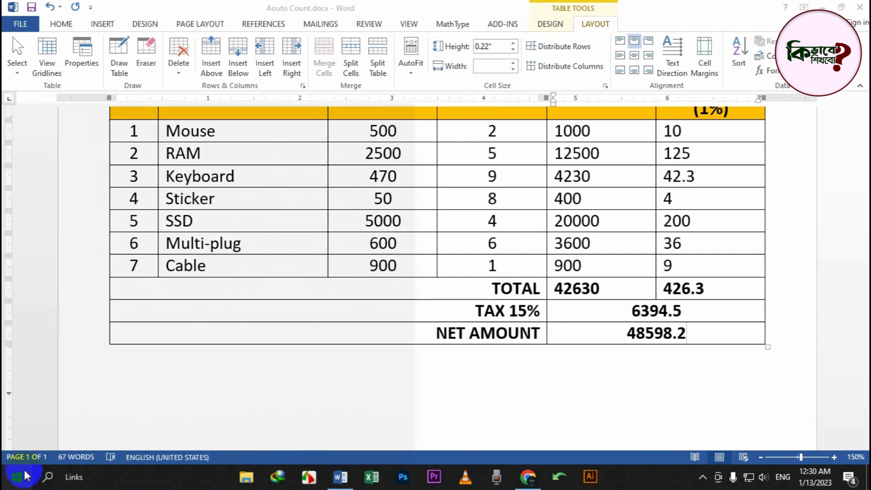
{"action": "scroll", "coordinate": [103, 306], "scroll_direction": "down", "scroll_amount": 2}
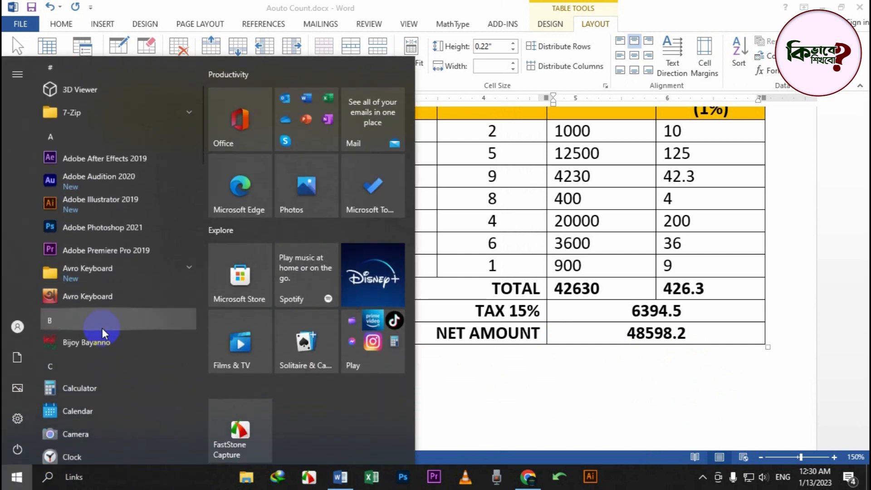
{"action": "left_click", "coordinate": [94, 386]}
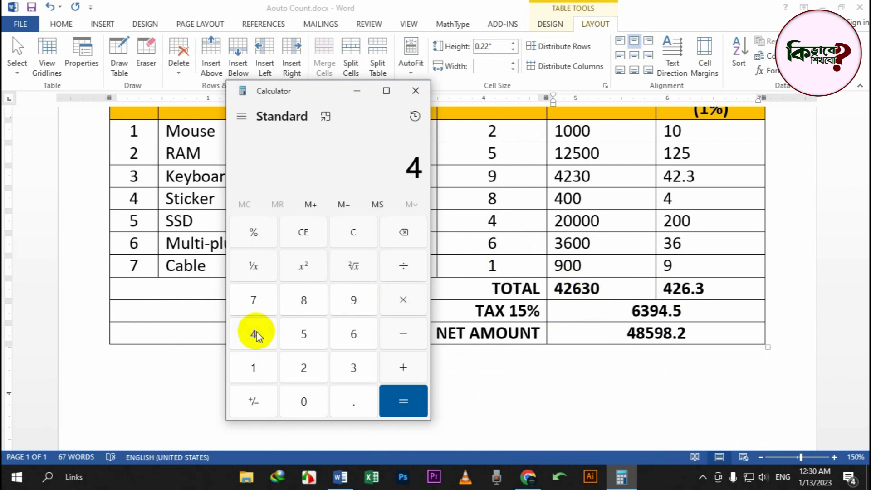
{"action": "left_click", "coordinate": [301, 369]}
{"action": "left_click", "coordinate": [353, 338]}
{"action": "left_click", "coordinate": [358, 368]}
{"action": "left_click", "coordinate": [314, 404]}
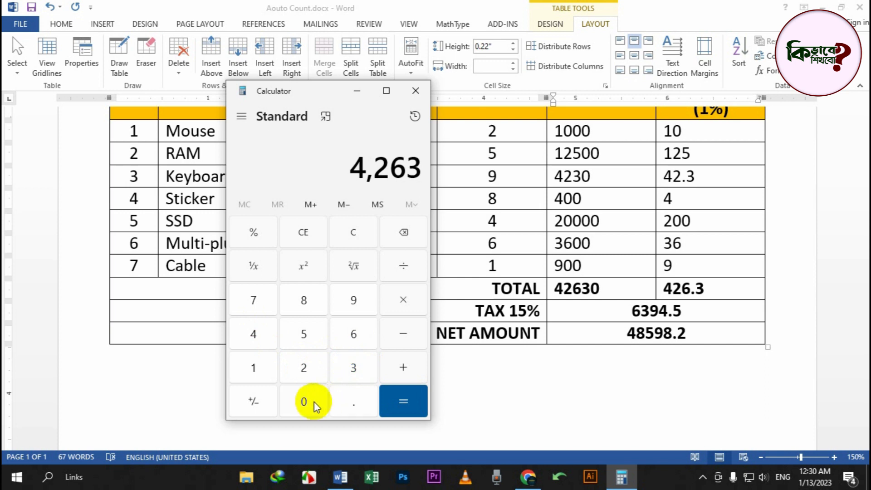
Step: Add the tax value 6394.5 to the total in the Calculator check
{"action": "left_click", "coordinate": [417, 366]}
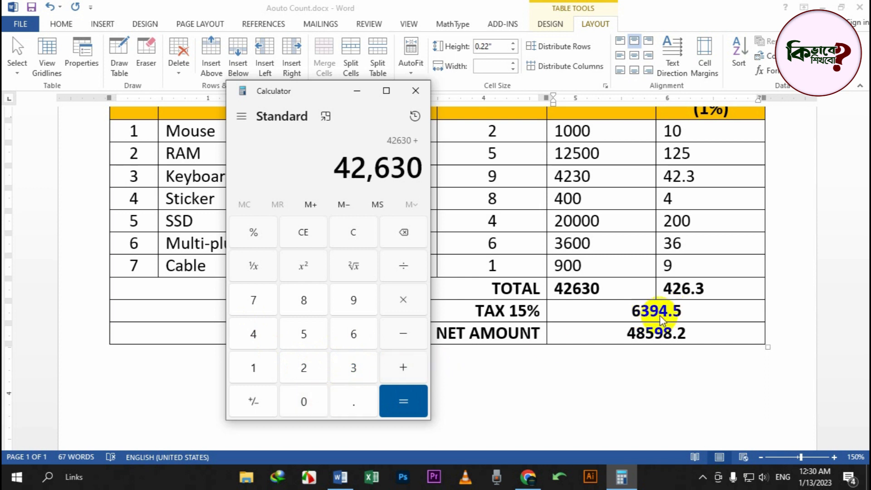
{"action": "left_click", "coordinate": [368, 337]}
{"action": "left_click", "coordinate": [363, 361]}
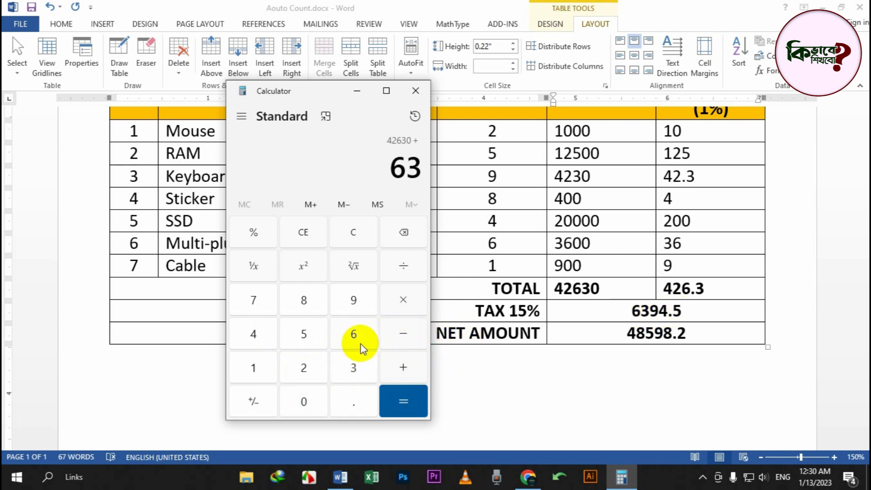
{"action": "left_click", "coordinate": [356, 297]}
{"action": "left_click", "coordinate": [255, 335]}
{"action": "left_click", "coordinate": [355, 400]}
{"action": "left_click", "coordinate": [304, 333]}
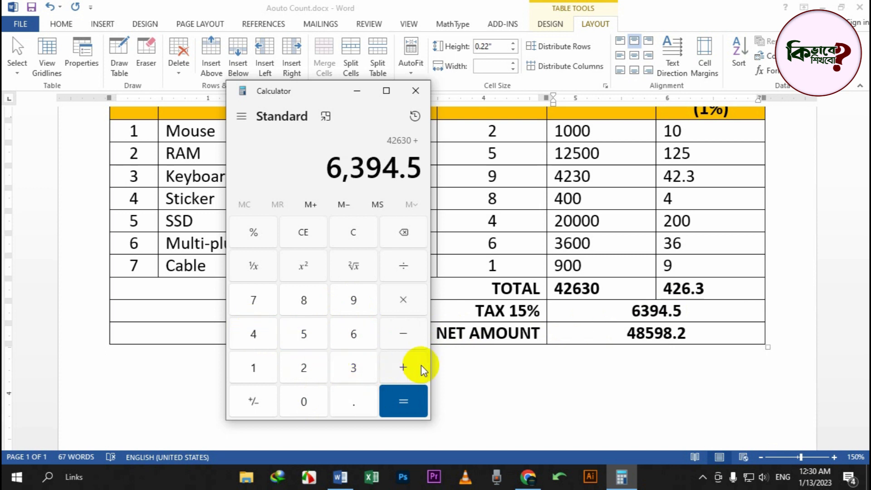
Step: Subtract the total discount 426.3 to complete the check, close Calculator and go back to the table's heading
{"action": "left_click", "coordinate": [408, 338]}
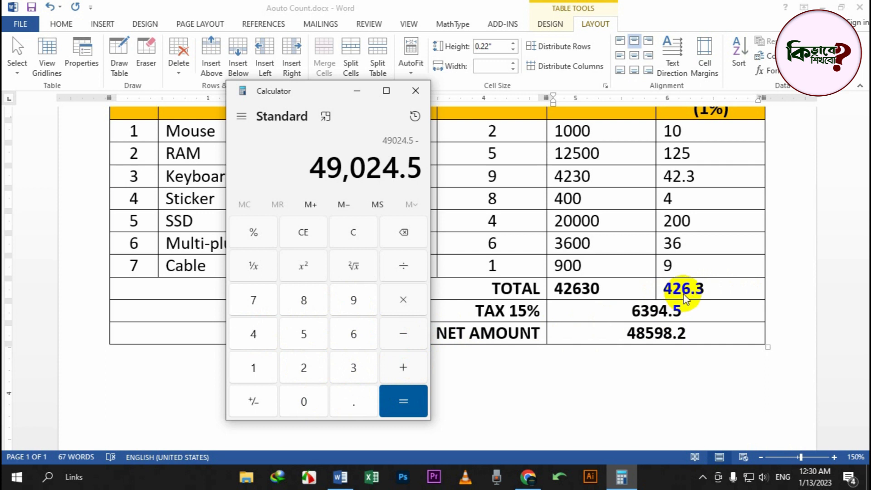
{"action": "left_click", "coordinate": [254, 334]}
{"action": "left_click", "coordinate": [298, 365]}
{"action": "left_click", "coordinate": [358, 335]}
{"action": "left_click", "coordinate": [355, 399]}
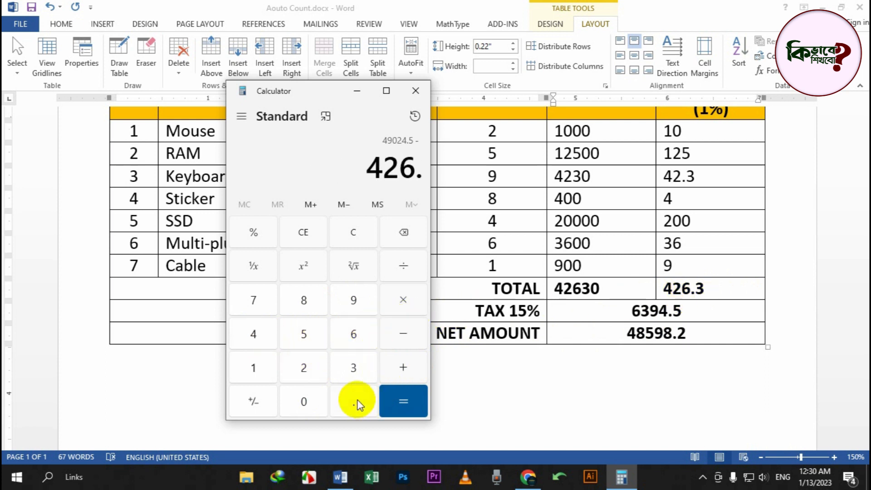
{"action": "left_click", "coordinate": [354, 370]}
{"action": "left_click", "coordinate": [412, 401]}
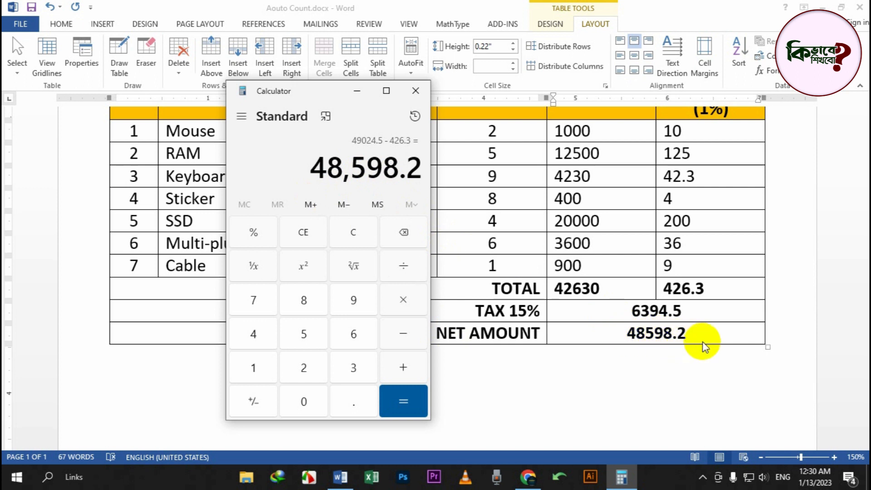
{"action": "left_click", "coordinate": [416, 90]}
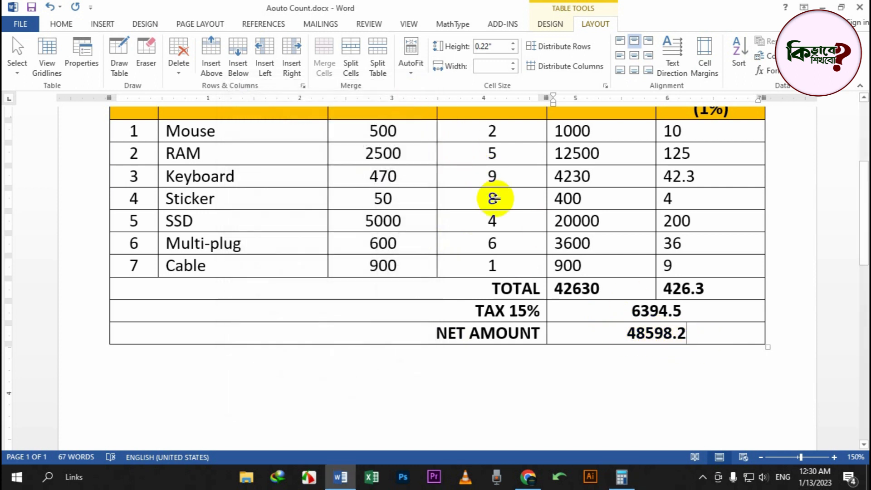
{"action": "scroll", "coordinate": [565, 296], "scroll_direction": "up", "scroll_amount": 2}
{"action": "scroll", "coordinate": [565, 296], "scroll_direction": "up", "scroll_amount": 1}
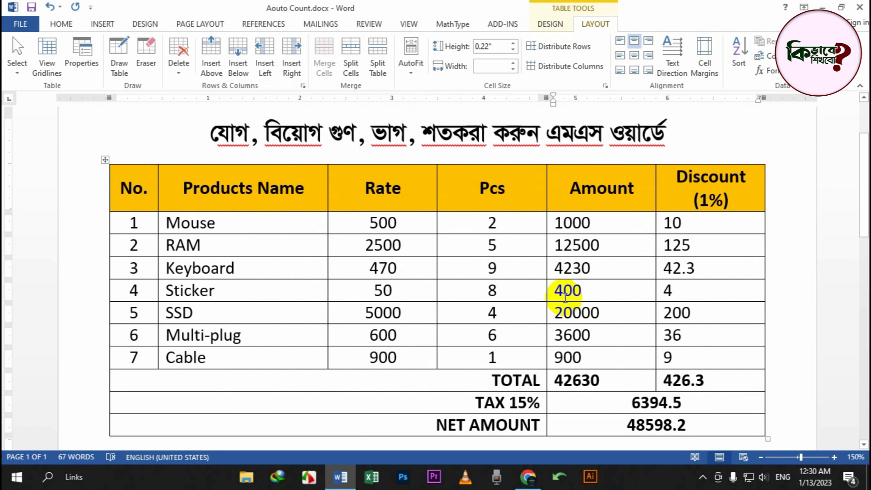